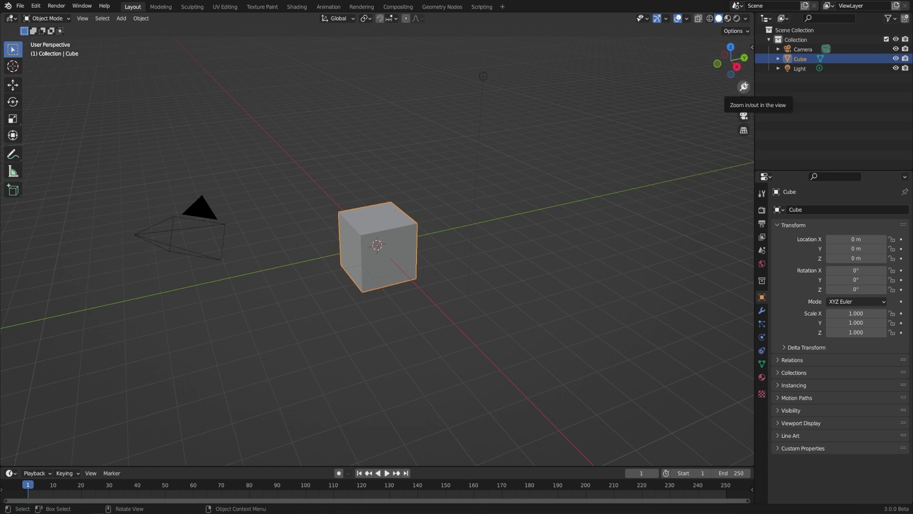
Zoom in on the cube, look at it through the scene camera, and return to the user perspective view.
{"action": "left_click", "coordinate": [744, 86]}
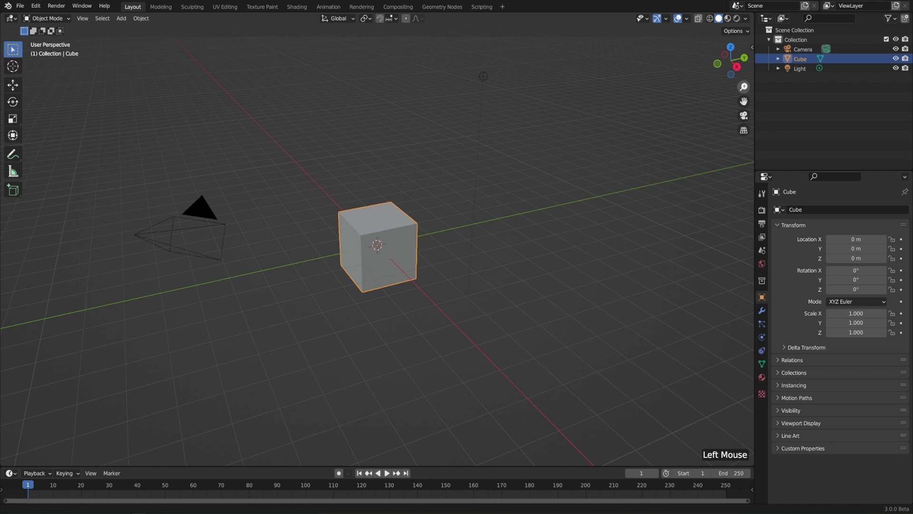
{"action": "mouse_move", "coordinate": [743, 87]}
{"action": "left_mouse_down"}
{"action": "mouse_move", "coordinate": [743, 114]}
{"action": "mouse_move", "coordinate": [743, 58]}
{"action": "mouse_move", "coordinate": [743, 119]}
{"action": "mouse_move", "coordinate": [744, 95]}
{"action": "mouse_move", "coordinate": [716, 94]}
{"action": "mouse_move", "coordinate": [810, 165]}
{"action": "mouse_move", "coordinate": [855, 41]}
{"action": "mouse_move", "coordinate": [667, 5]}
{"action": "mouse_move", "coordinate": [793, 233]}
{"action": "mouse_move", "coordinate": [908, 91]}
{"action": "mouse_move", "coordinate": [668, 40]}
{"action": "mouse_move", "coordinate": [908, 59]}
{"action": "mouse_move", "coordinate": [705, 60]}
{"action": "mouse_move", "coordinate": [807, 152]}
{"action": "mouse_move", "coordinate": [695, 193]}
{"action": "mouse_move", "coordinate": [718, 102]}
{"action": "mouse_move", "coordinate": [743, 98]}
{"action": "left_mouse_up"}
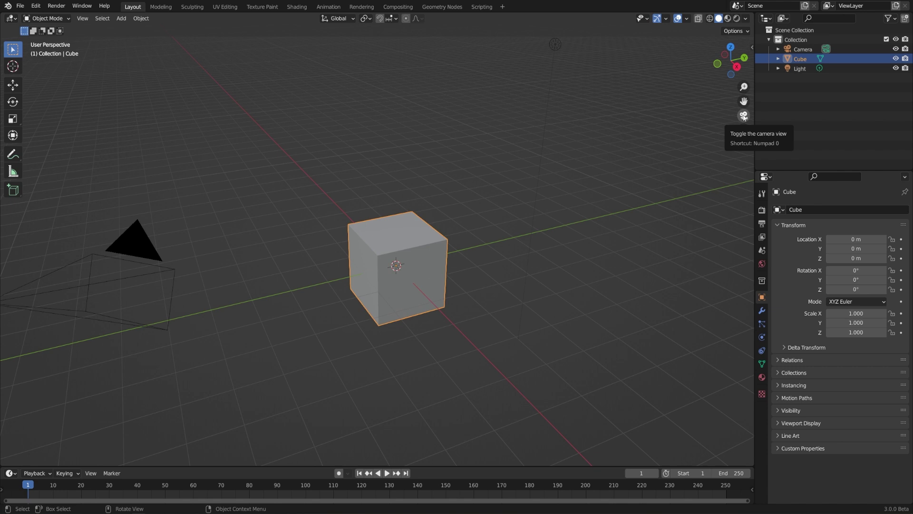
{"action": "left_click", "coordinate": [744, 116]}
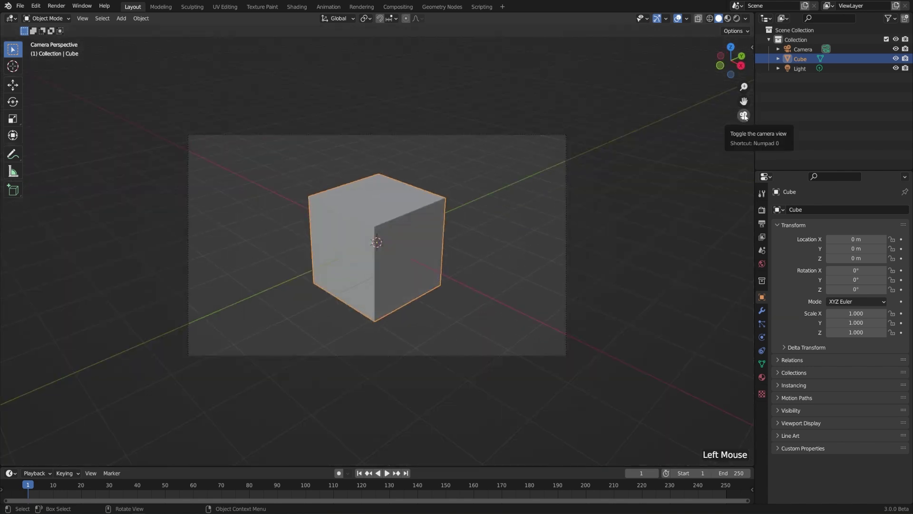
{"action": "left_click", "coordinate": [744, 116]}
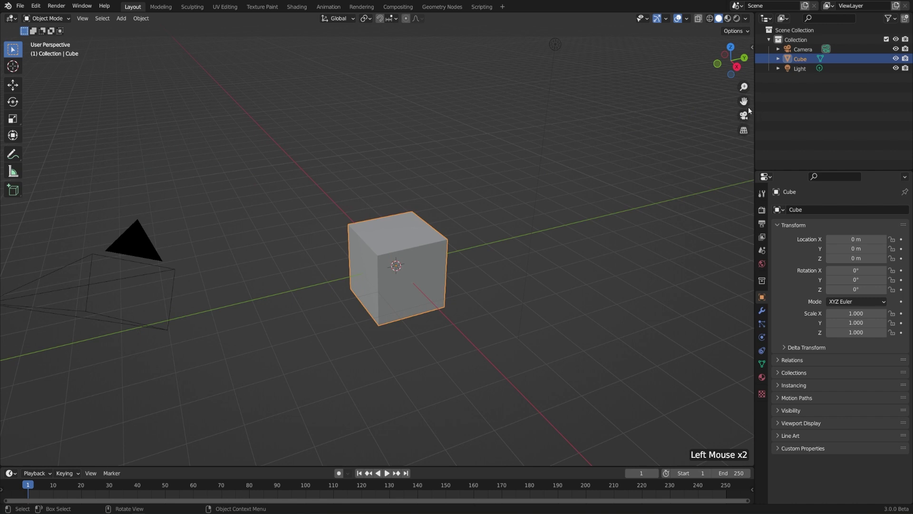
Switch the viewport to orthographic projection and back to perspective, and zoom in closer on the cube.
{"action": "left_click", "coordinate": [744, 132]}
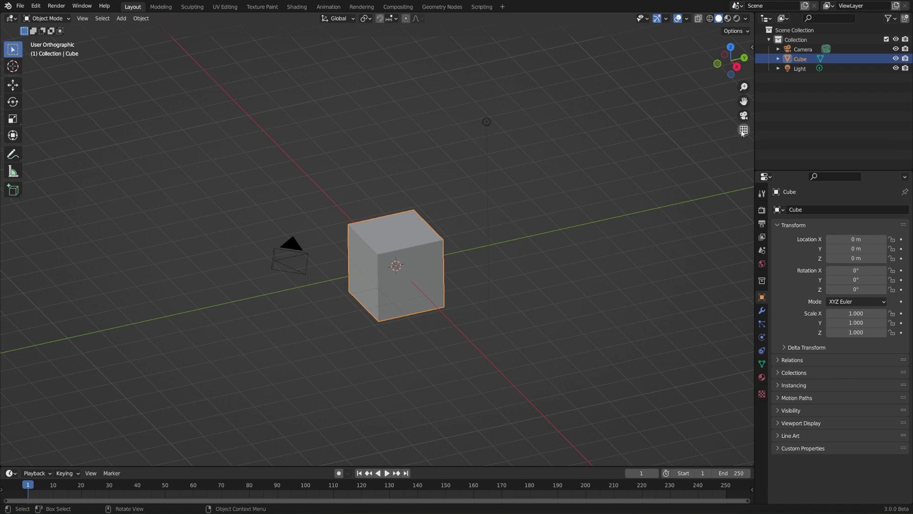
{"action": "left_click", "coordinate": [742, 132]}
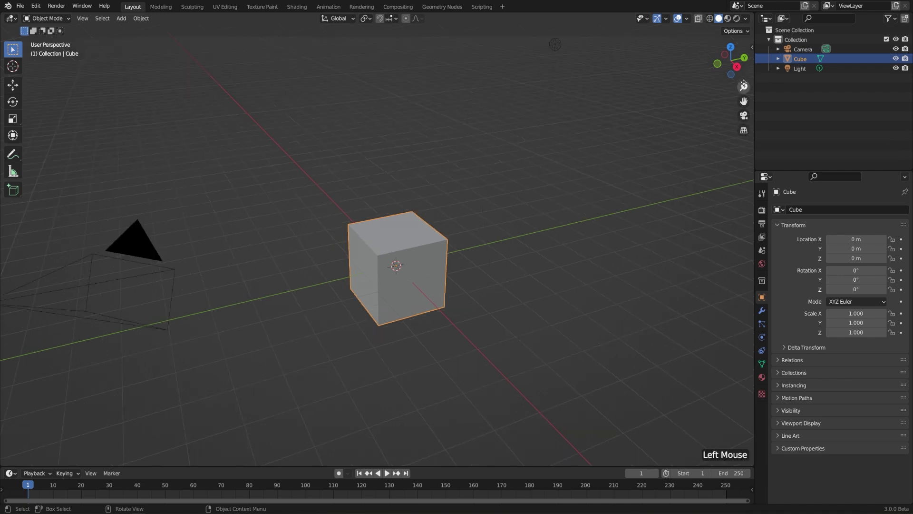
{"action": "mouse_move", "coordinate": [743, 87]}
{"action": "left_mouse_down"}
{"action": "mouse_move", "coordinate": [743, 109]}
{"action": "mouse_move", "coordinate": [744, 72]}
{"action": "mouse_move", "coordinate": [744, 105]}
{"action": "mouse_move", "coordinate": [773, 202]}
{"action": "mouse_move", "coordinate": [761, 28]}
{"action": "mouse_move", "coordinate": [764, 76]}
{"action": "mouse_move", "coordinate": [748, 102]}
{"action": "mouse_move", "coordinate": [730, 67]}
{"action": "mouse_move", "coordinate": [745, 101]}
{"action": "left_mouse_up"}
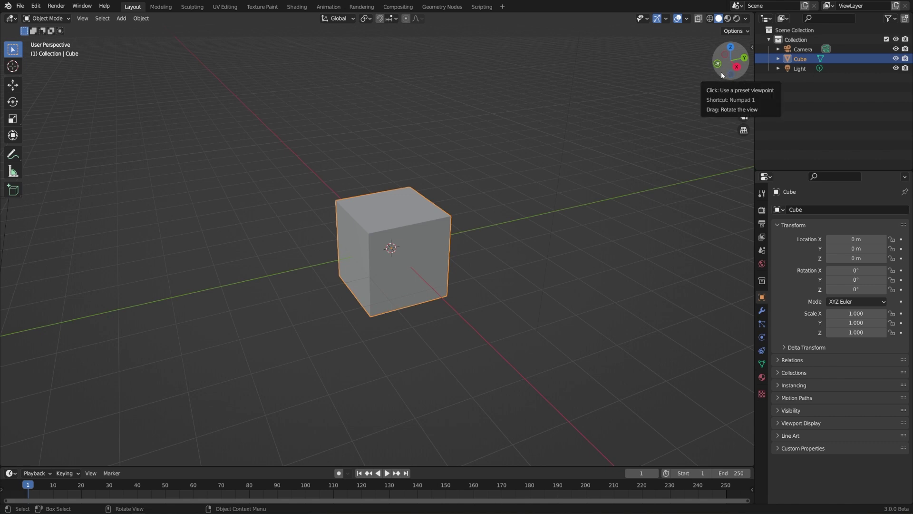
View the cube from the back, right, top, bottom, left and front preset viewpoints, and orbit back to a free perspective view.
{"action": "mouse_move", "coordinate": [721, 72]}
{"action": "left_mouse_down"}
{"action": "mouse_move", "coordinate": [714, 95]}
{"action": "mouse_move", "coordinate": [737, 65]}
{"action": "mouse_move", "coordinate": [730, 59]}
{"action": "mouse_move", "coordinate": [739, 65]}
{"action": "mouse_move", "coordinate": [730, 62]}
{"action": "mouse_move", "coordinate": [721, 75]}
{"action": "left_mouse_up"}
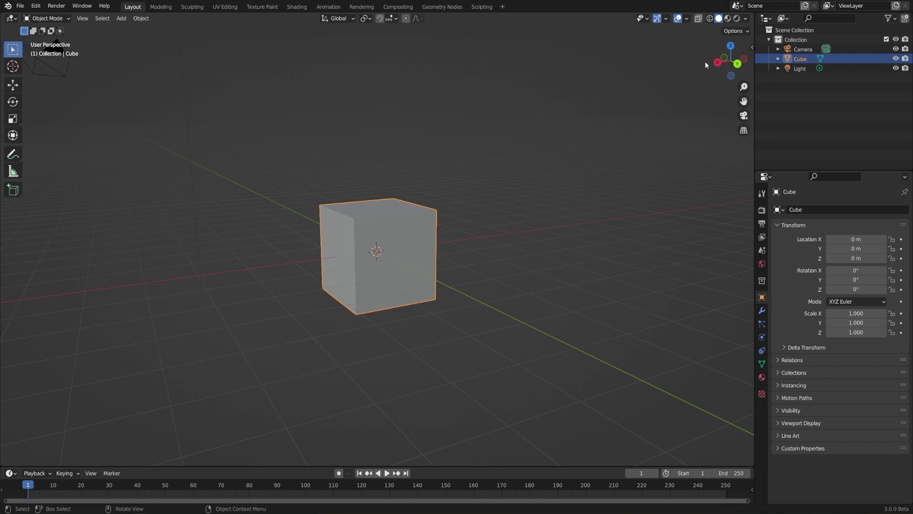
{"action": "left_click", "coordinate": [738, 65]}
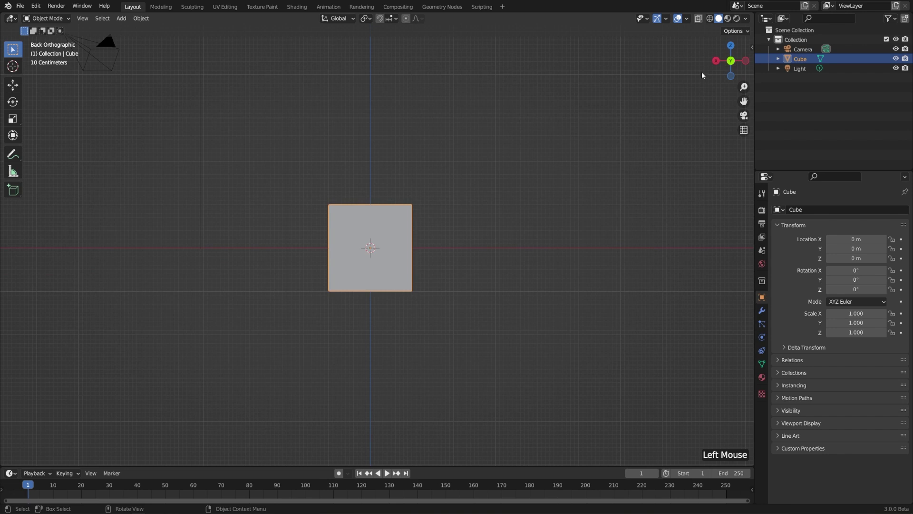
{"action": "left_click", "coordinate": [716, 62]}
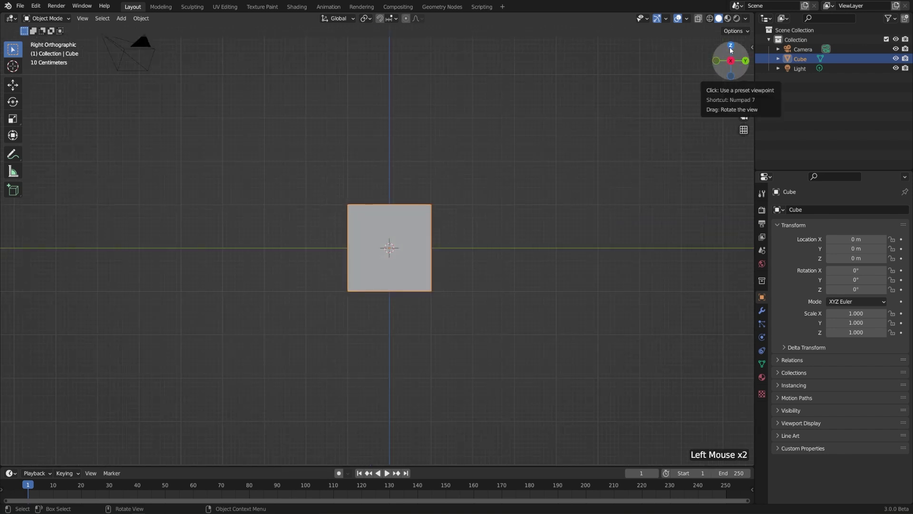
{"action": "left_click", "coordinate": [731, 47]}
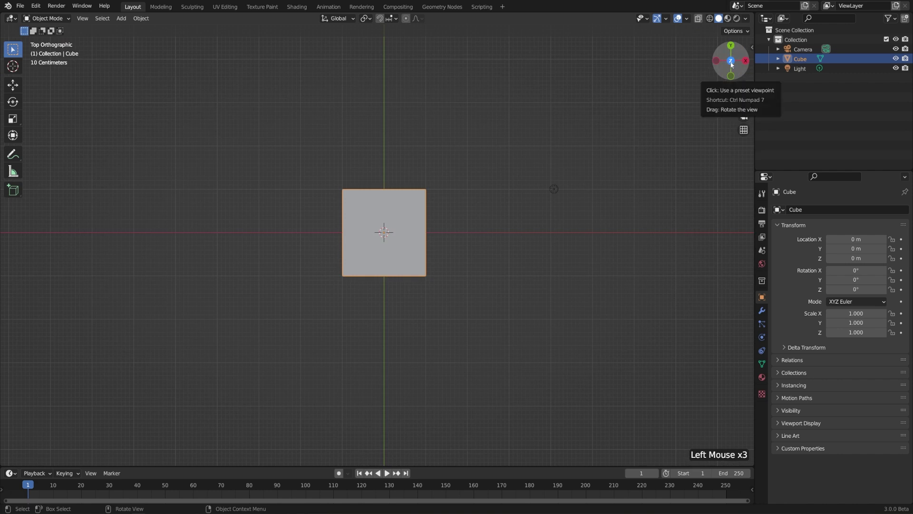
{"action": "left_click", "coordinate": [732, 62]}
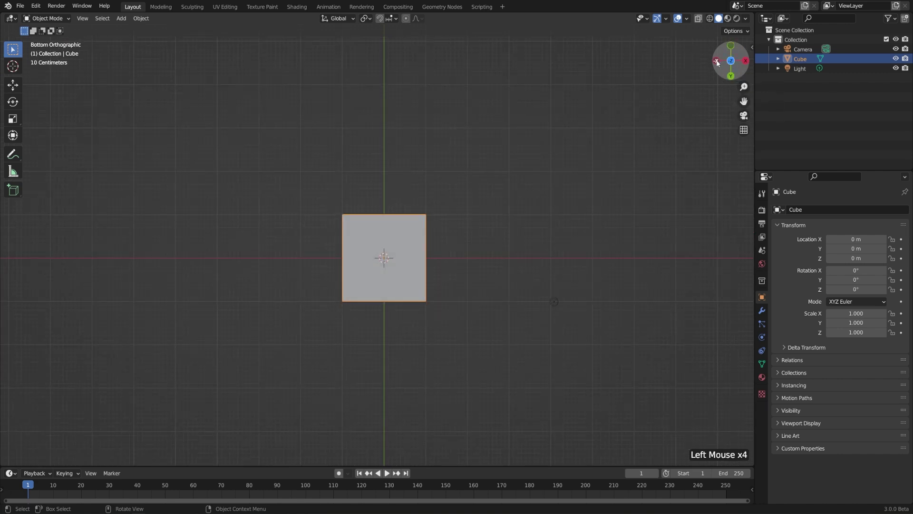
{"action": "left_click", "coordinate": [717, 62]}
{"action": "left_click", "coordinate": [718, 64]}
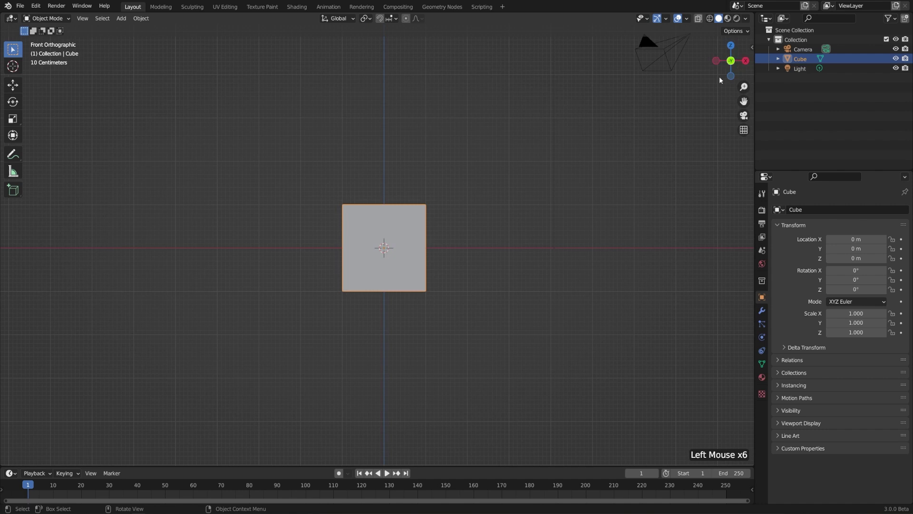
{"action": "left_click_drag", "start_coordinate": [719, 69], "coordinate": [713, 88]}
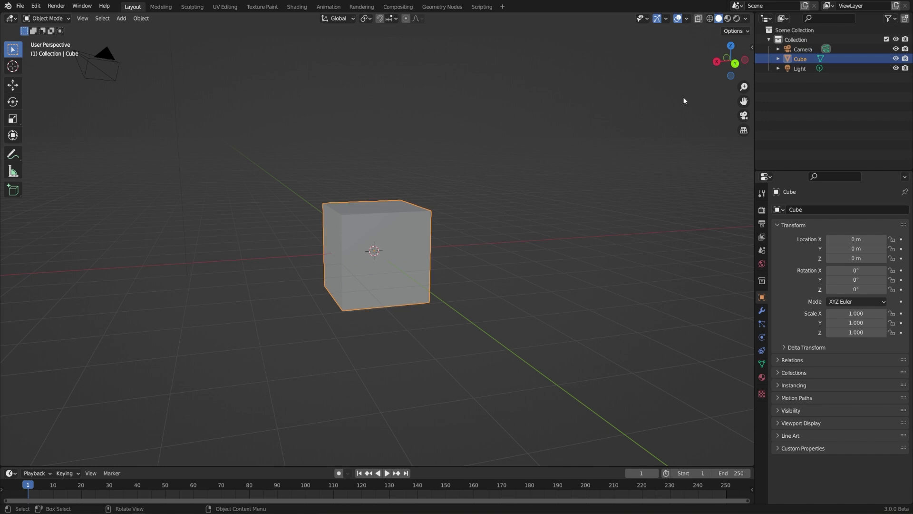
Orbit around the cube to see its other sides, and zoom in and out on it repeatedly.
{"action": "middle_click_drag", "start_coordinate": [683, 98], "coordinate": [522, 118]}
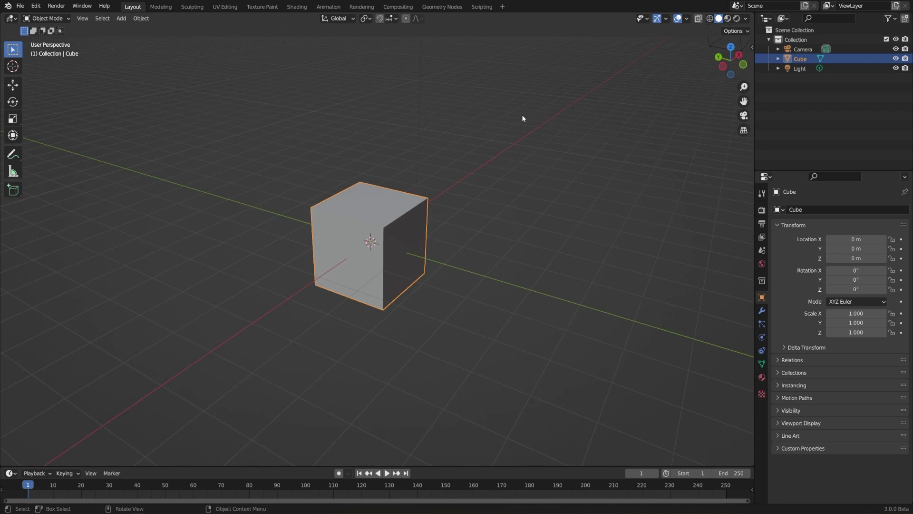
{"action": "scroll", "coordinate": [522, 118], "scroll_direction": "up", "scroll_amount": 3}
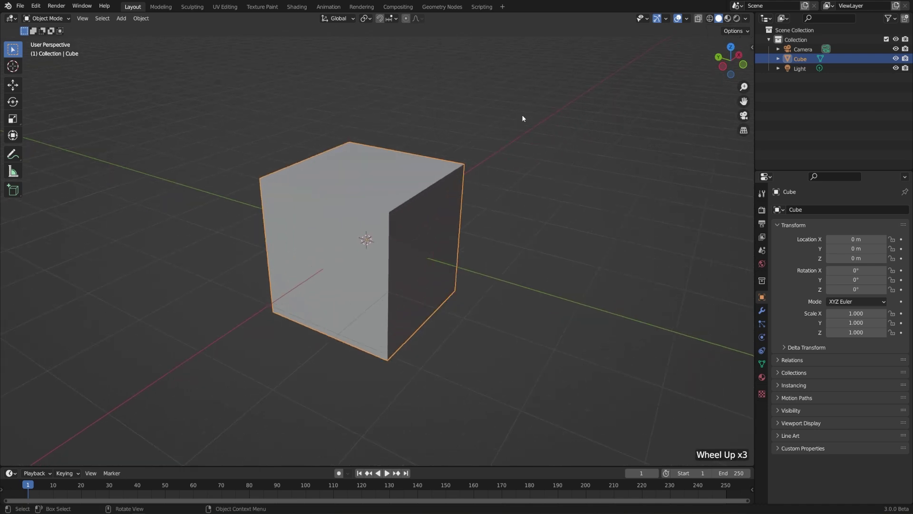
{"action": "scroll", "coordinate": [522, 118], "scroll_direction": "down", "scroll_amount": 7}
{"action": "scroll", "coordinate": [522, 118], "scroll_direction": "up", "scroll_amount": 6}
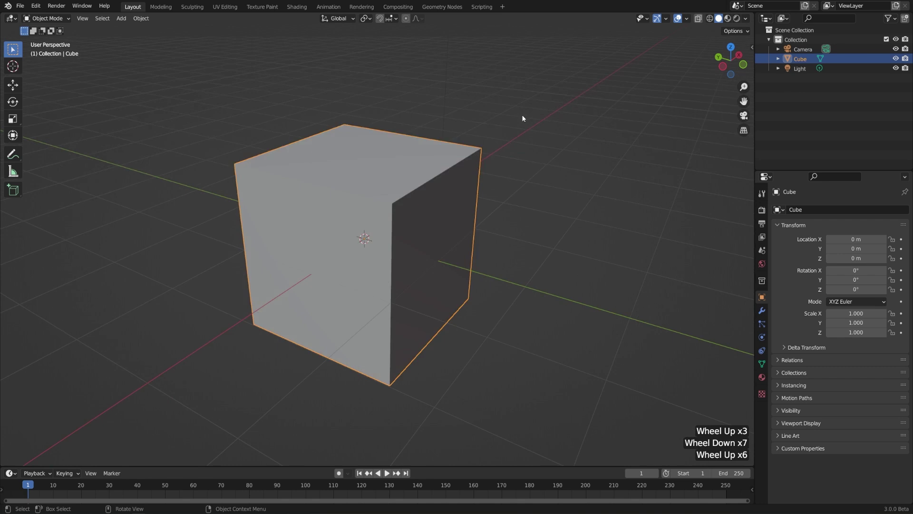
{"action": "scroll", "coordinate": [522, 118], "scroll_direction": "down", "scroll_amount": 5}
{"action": "scroll", "coordinate": [522, 118], "scroll_direction": "up", "scroll_amount": 3}
{"action": "scroll", "coordinate": [522, 117], "scroll_direction": "up", "scroll_amount": 1}
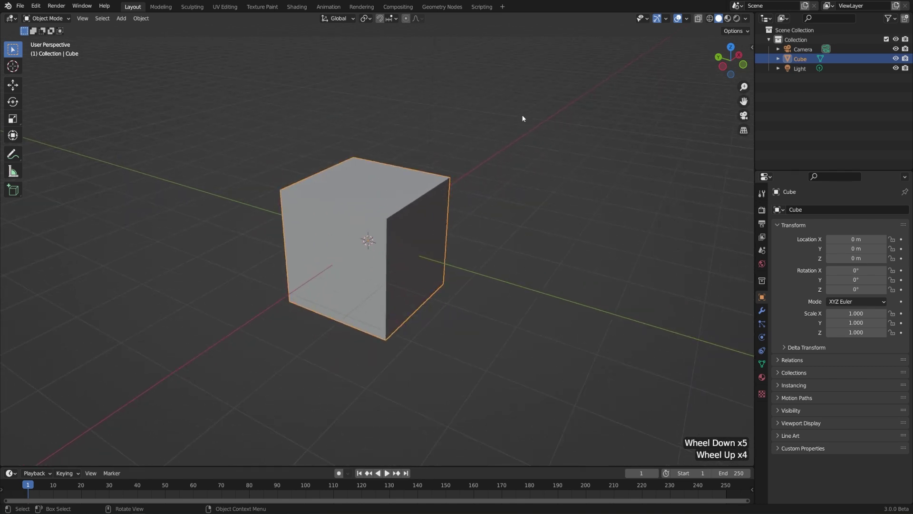
Pan the view across the cube, zoom out and in, and orbit to another side of it.
{"action": "key", "text": "shift"}
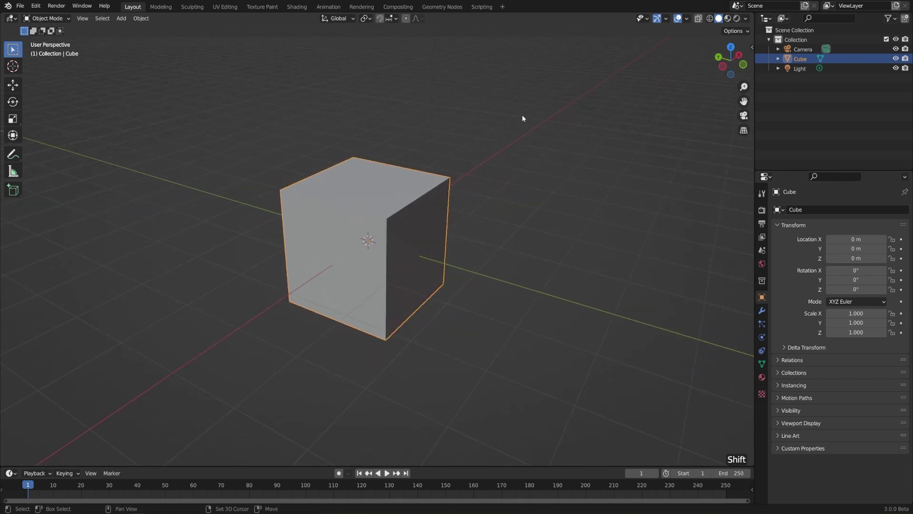
{"action": "middle_click_drag", "start_coordinate": [522, 118], "coordinate": [565, 160], "text": "shift"}
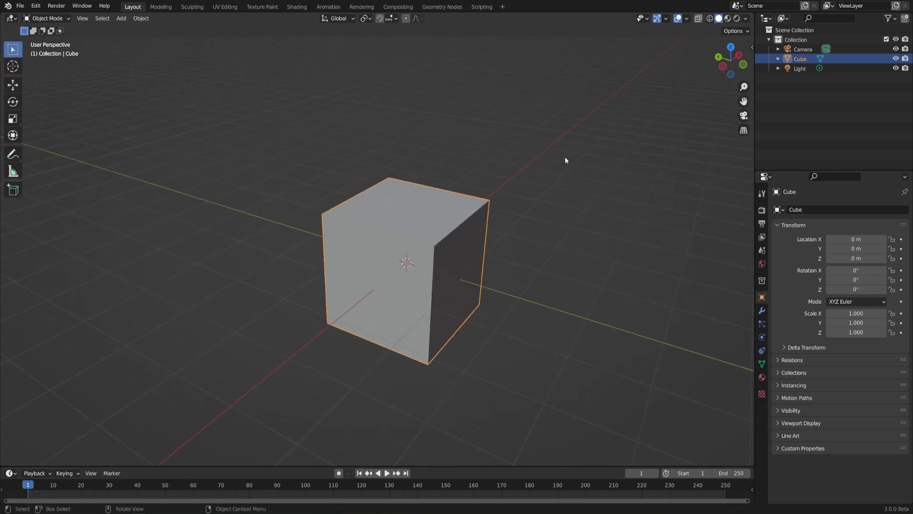
{"action": "scroll", "coordinate": [411, 135], "scroll_direction": "down", "scroll_amount": 4}
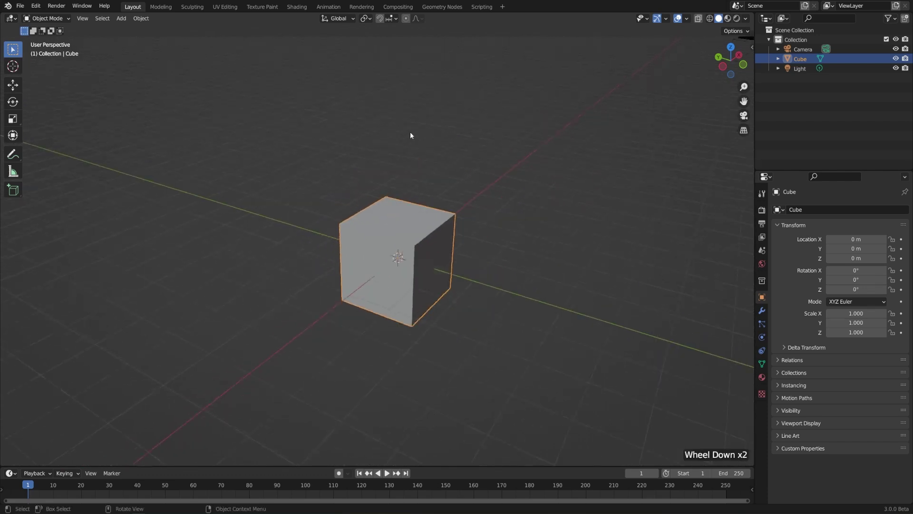
{"action": "scroll", "coordinate": [411, 135], "scroll_direction": "up", "scroll_amount": 3}
{"action": "scroll", "coordinate": [410, 135], "scroll_direction": "down", "scroll_amount": 4}
{"action": "scroll", "coordinate": [411, 135], "scroll_direction": "up", "scroll_amount": 2}
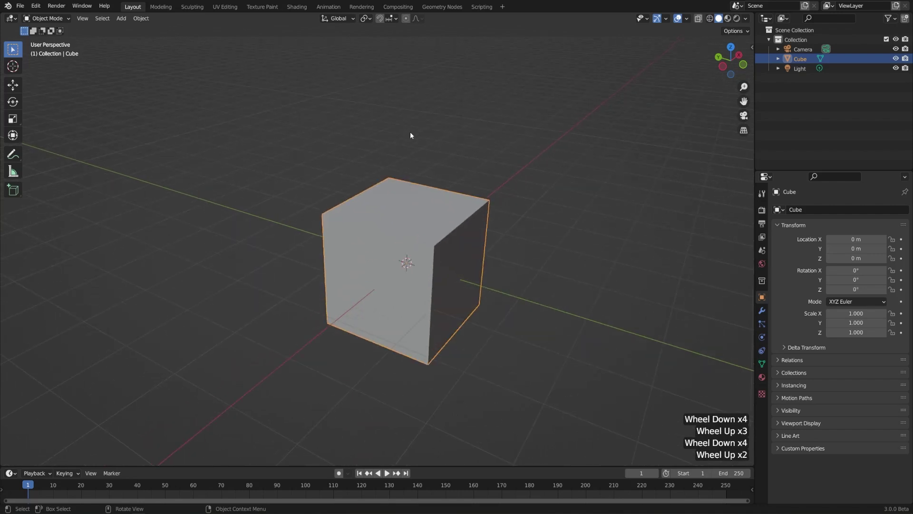
{"action": "middle_click_drag", "start_coordinate": [411, 135], "coordinate": [543, 70]}
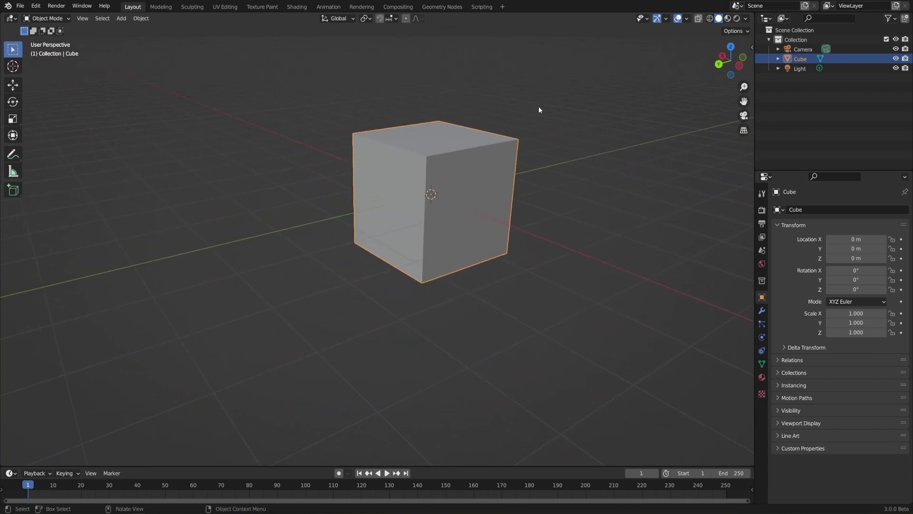
Move the view far away from the cube across the empty grid, and bring it back by framing all objects.
{"action": "scroll", "coordinate": [538, 129], "scroll_direction": "down", "scroll_amount": 4}
{"action": "middle_click_drag", "start_coordinate": [537, 128], "coordinate": [658, 281], "text": "shift"}
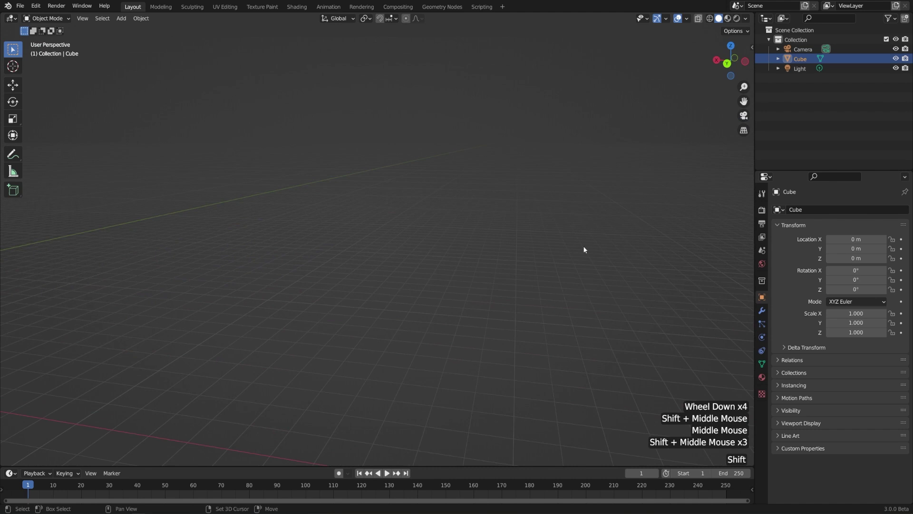
{"action": "middle_click_drag", "start_coordinate": [584, 249], "coordinate": [665, 250], "text": "shift"}
{"action": "scroll", "coordinate": [603, 293], "scroll_direction": "down", "scroll_amount": 2}
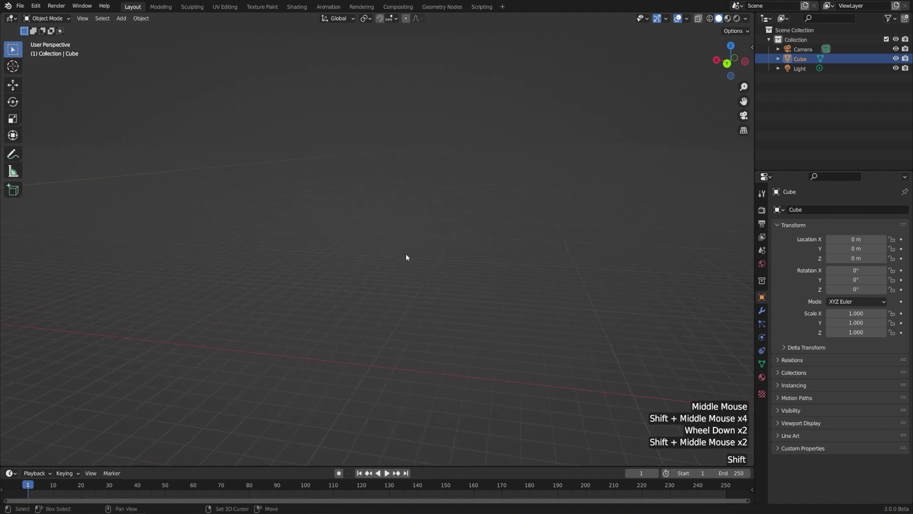
{"action": "middle_click_drag", "start_coordinate": [406, 257], "coordinate": [333, 273], "text": "shift"}
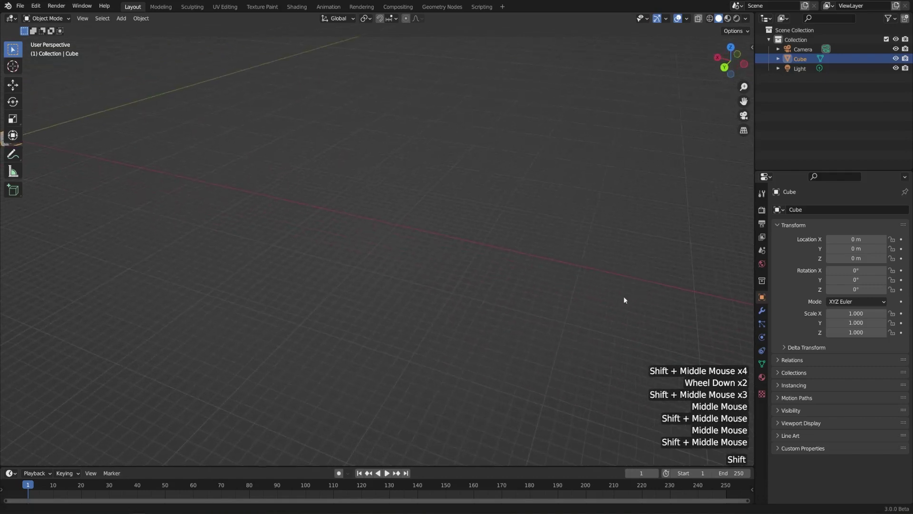
{"action": "middle_click_drag", "start_coordinate": [624, 300], "coordinate": [296, 262], "text": "shift"}
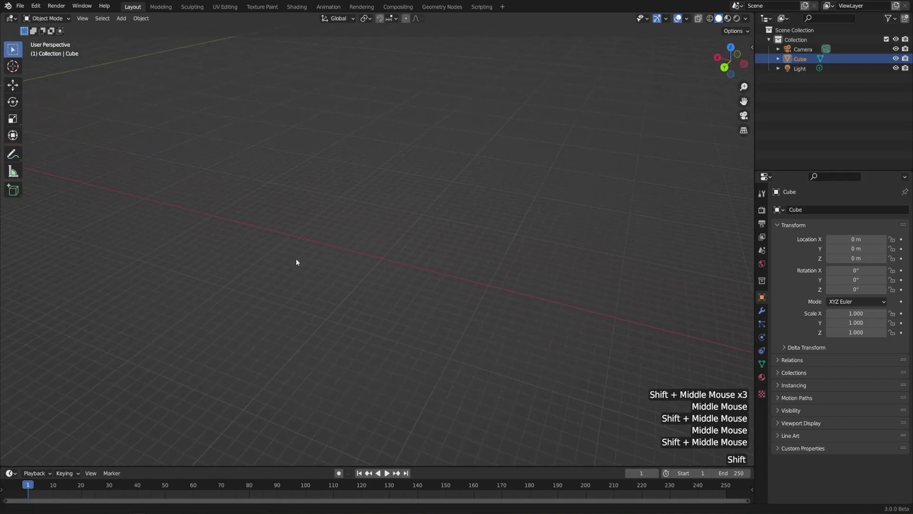
{"action": "middle_click_drag", "start_coordinate": [495, 270], "coordinate": [479, 257]}
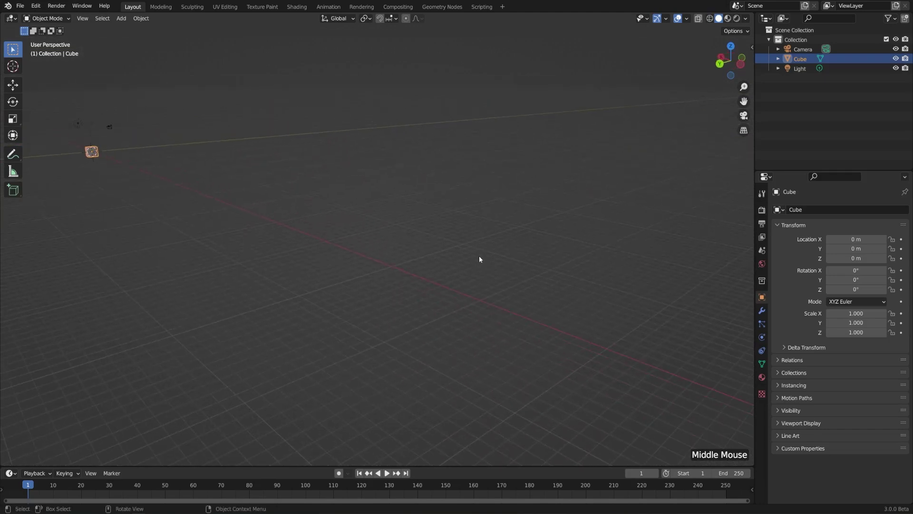
{"action": "left_click", "coordinate": [86, 18]}
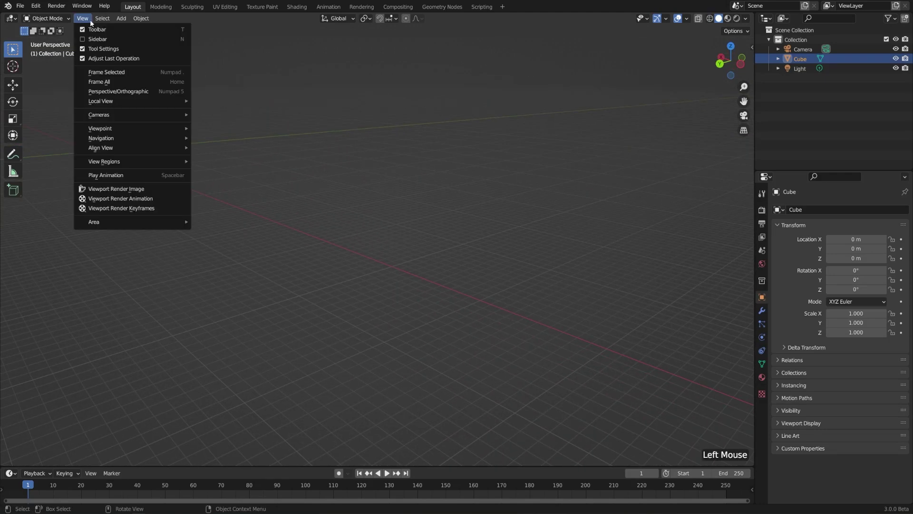
{"action": "left_click", "coordinate": [96, 82]}
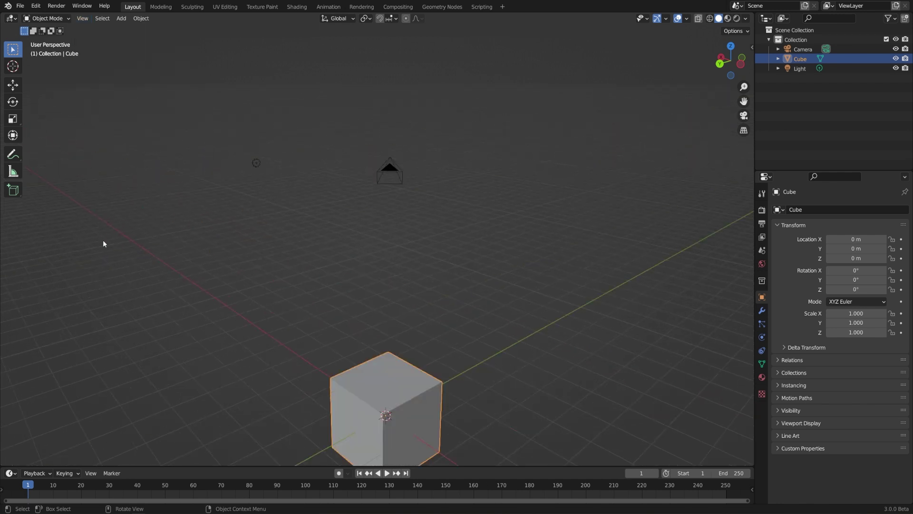
Orbit around the scene, pan until the objects leave the view, and frame all objects again.
{"action": "middle_click_drag", "start_coordinate": [103, 244], "coordinate": [234, 282]}
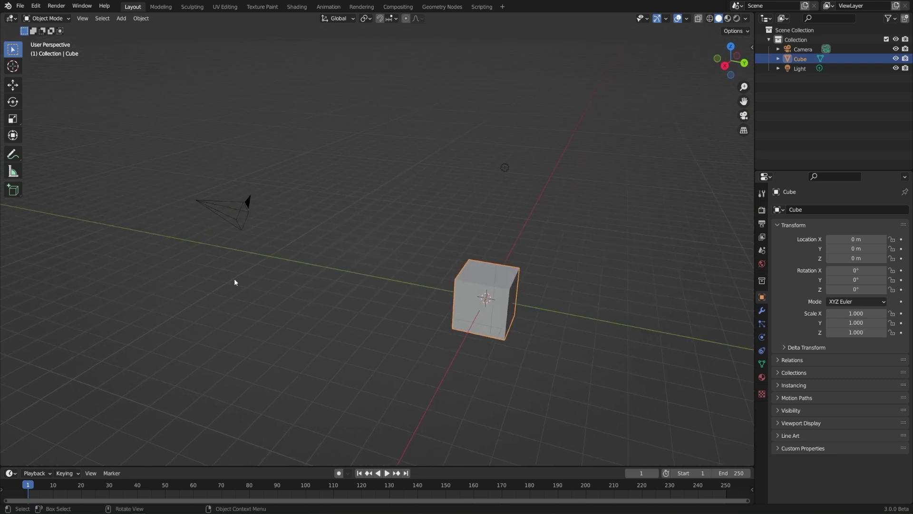
{"action": "middle_click_drag", "start_coordinate": [301, 304], "coordinate": [302, 214], "text": "shift"}
{"action": "scroll", "coordinate": [302, 267], "scroll_direction": "down", "scroll_amount": 2}
{"action": "middle_click_drag", "start_coordinate": [301, 267], "coordinate": [317, 204], "text": "shift"}
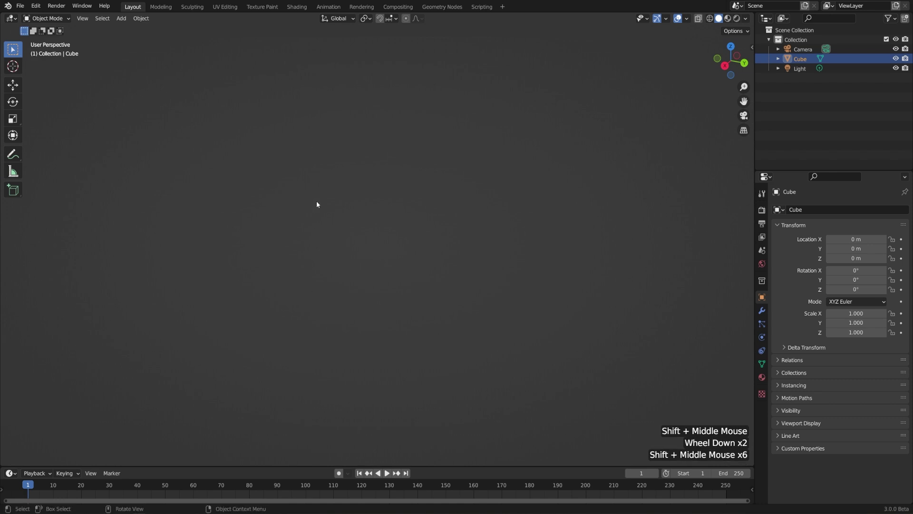
{"action": "key", "text": "Home"}
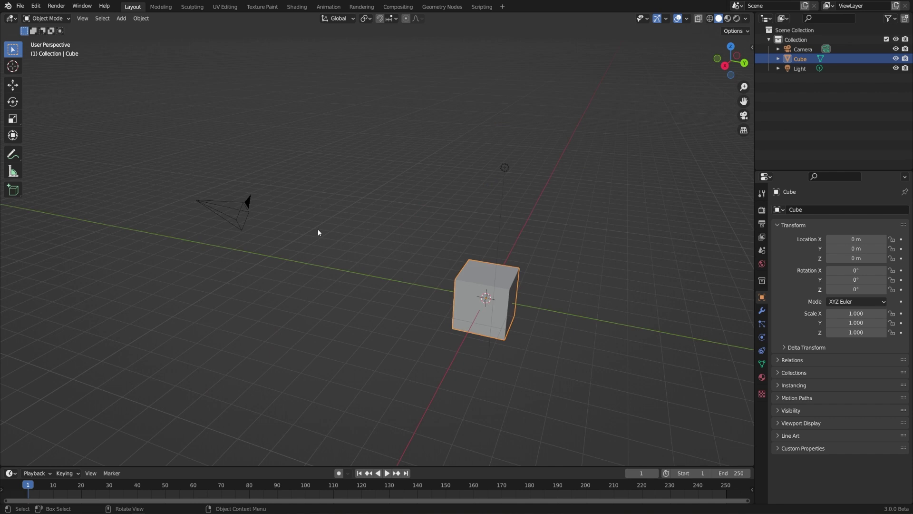
Orbit above and around the cube, camera and light, and zoom in to view the cube from another angle.
{"action": "middle_click_drag", "start_coordinate": [316, 308], "coordinate": [359, 229]}
{"action": "scroll", "coordinate": [351, 289], "scroll_direction": "down", "scroll_amount": 1}
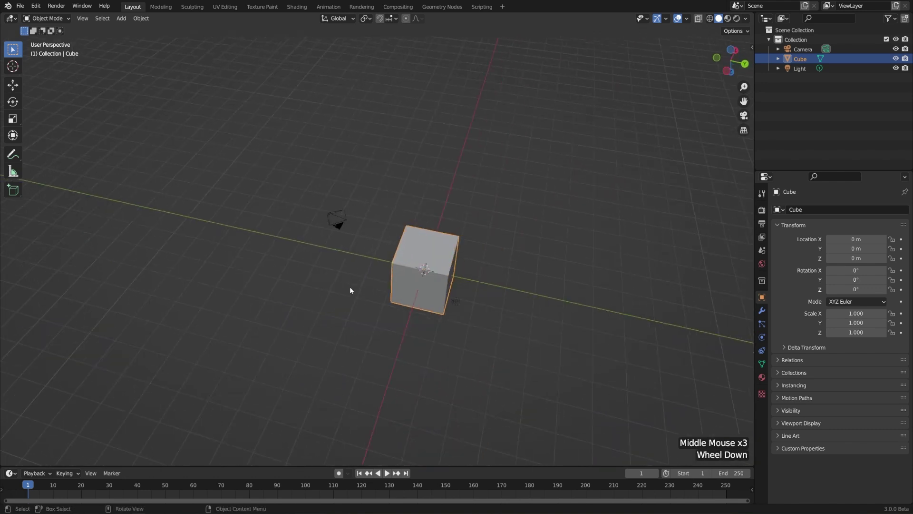
{"action": "middle_click_drag", "start_coordinate": [351, 289], "coordinate": [436, 231]}
{"action": "scroll", "coordinate": [430, 236], "scroll_direction": "up", "scroll_amount": 2}
{"action": "middle_click_drag", "start_coordinate": [507, 235], "coordinate": [532, 224]}
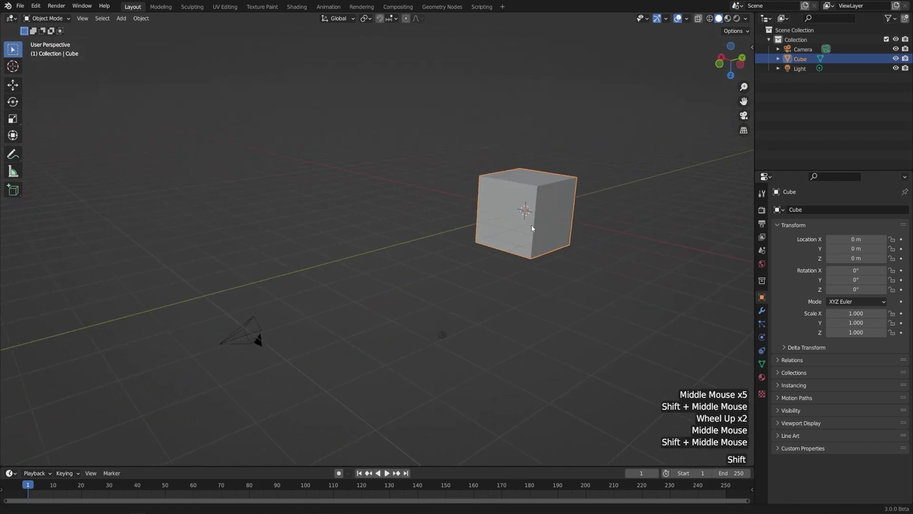
Switch to the back orthographic view and orbit out of it to a perspective view of another side of the cube.
{"action": "left_click", "coordinate": [745, 59]}
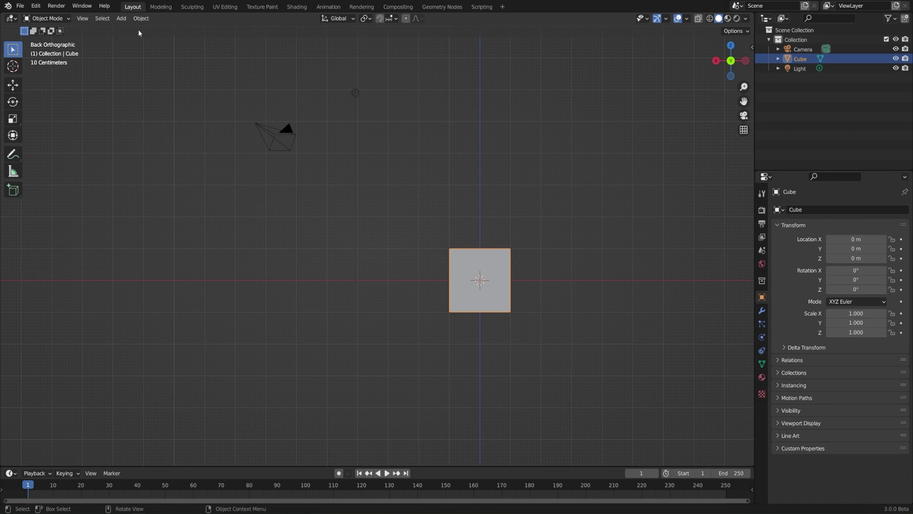
{"action": "left_click", "coordinate": [82, 18]}
{"action": "mouse_move", "coordinate": [131, 130]}
{"action": "middle_click_drag", "start_coordinate": [389, 206], "coordinate": [557, 280]}
{"action": "key", "text": "shift"}
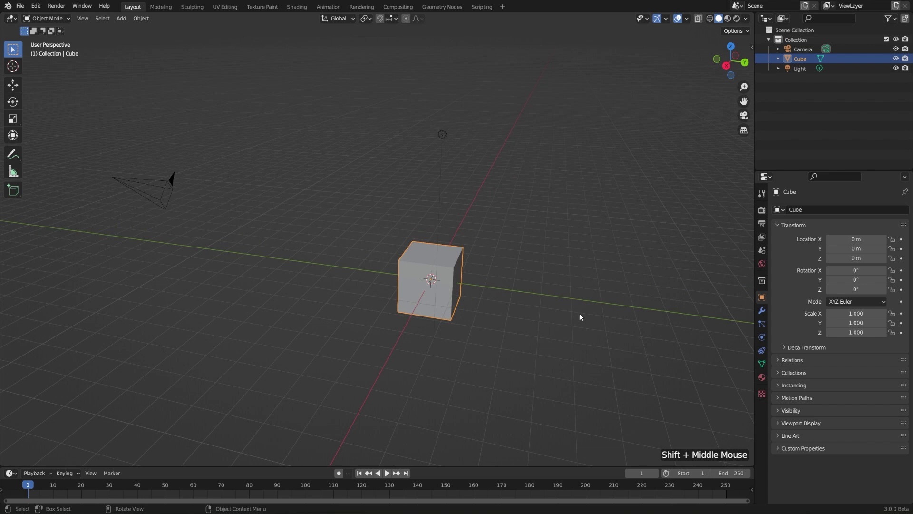
{"action": "mouse_move", "coordinate": [577, 313]}
{"action": "middle_mouse_down"}
{"action": "mouse_move", "coordinate": [558, 310]}
{"action": "mouse_move", "coordinate": [597, 307]}
{"action": "mouse_move", "coordinate": [572, 300]}
{"action": "middle_mouse_up"}
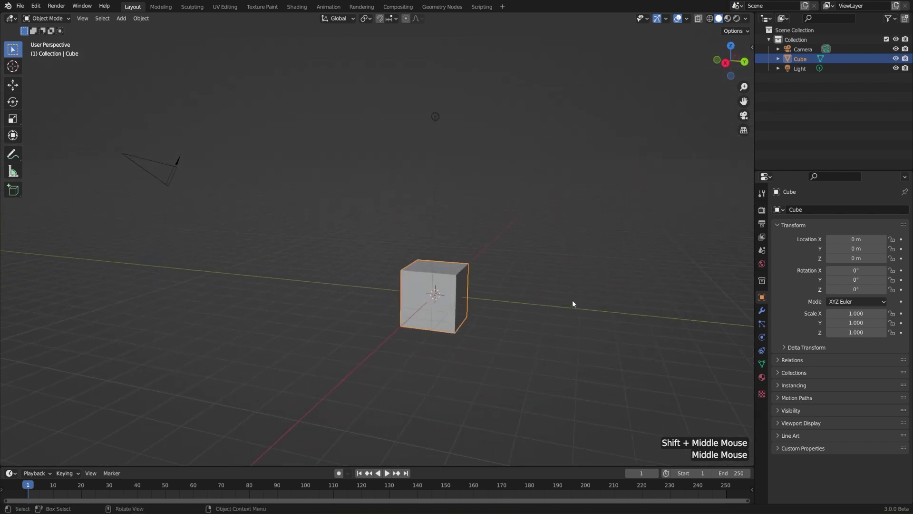
View the cube from the front, orbit away, return to the front orthographic view and zoom in on the cube.
{"action": "key", "text": "KP_1"}
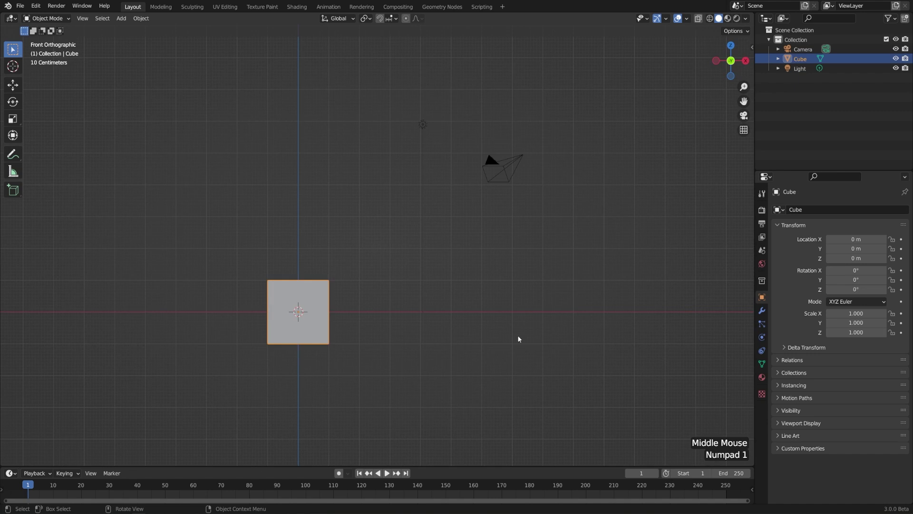
{"action": "middle_click_drag", "start_coordinate": [504, 283], "coordinate": [609, 182]}
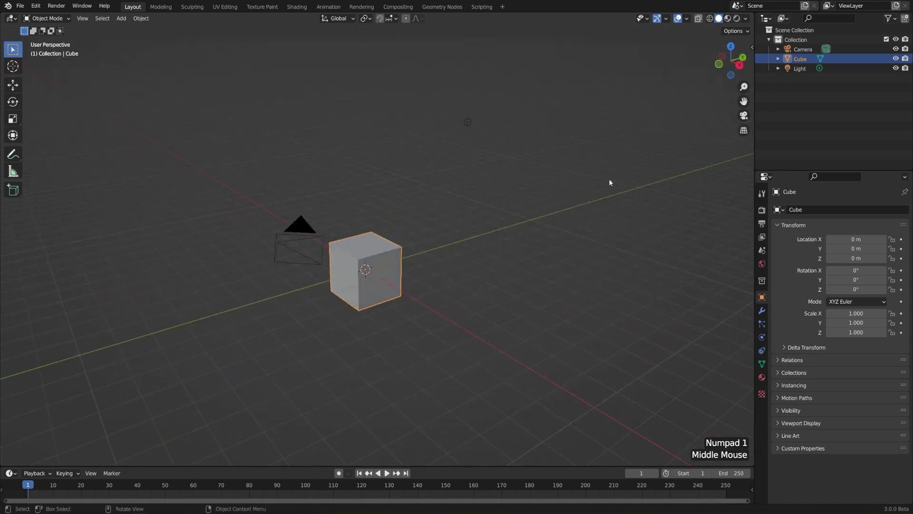
{"action": "left_click", "coordinate": [718, 65]}
{"action": "middle_click_drag", "start_coordinate": [387, 357], "coordinate": [451, 293], "text": "shift"}
{"action": "scroll", "coordinate": [461, 285], "scroll_direction": "up", "scroll_amount": 2}
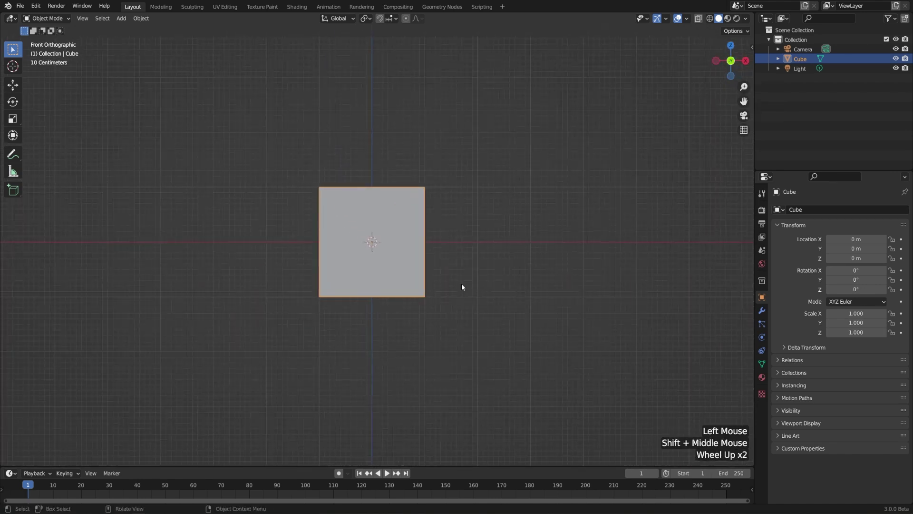
View the cube from the right, orbit away and return to the right orthographic view.
{"action": "key", "text": "KP_3"}
{"action": "middle_click_drag", "start_coordinate": [546, 216], "coordinate": [626, 239]}
{"action": "scroll", "coordinate": [625, 239], "scroll_direction": "down", "scroll_amount": 1}
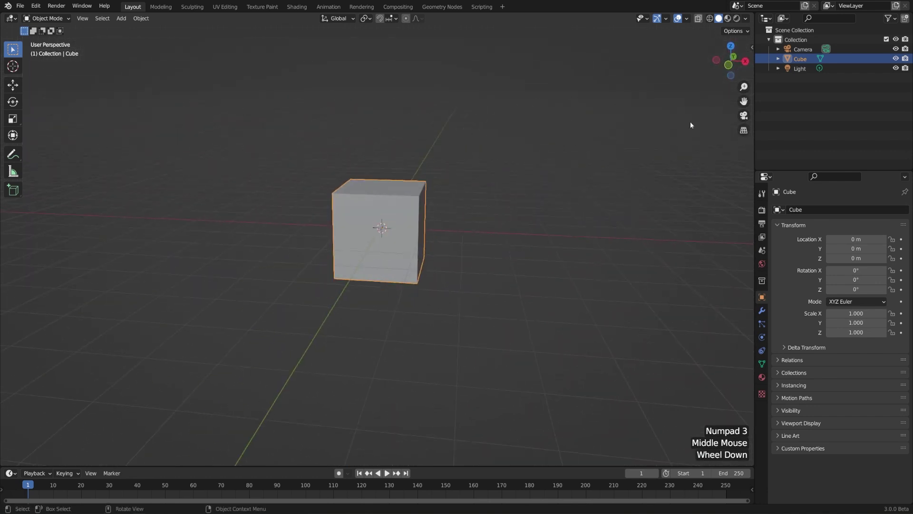
{"action": "left_click", "coordinate": [745, 62]}
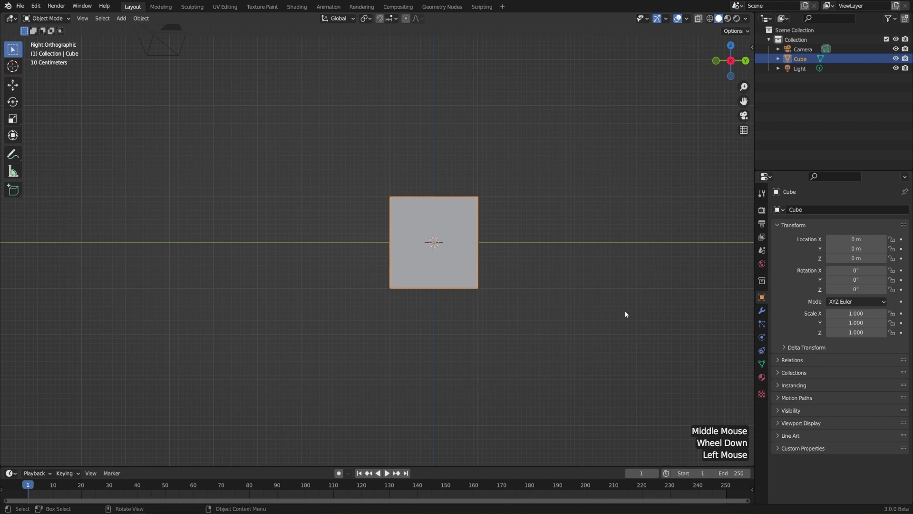
View the cube from the top, orbit away and return to the top view, and orbit to a perspective angle.
{"action": "key", "text": "KP_7"}
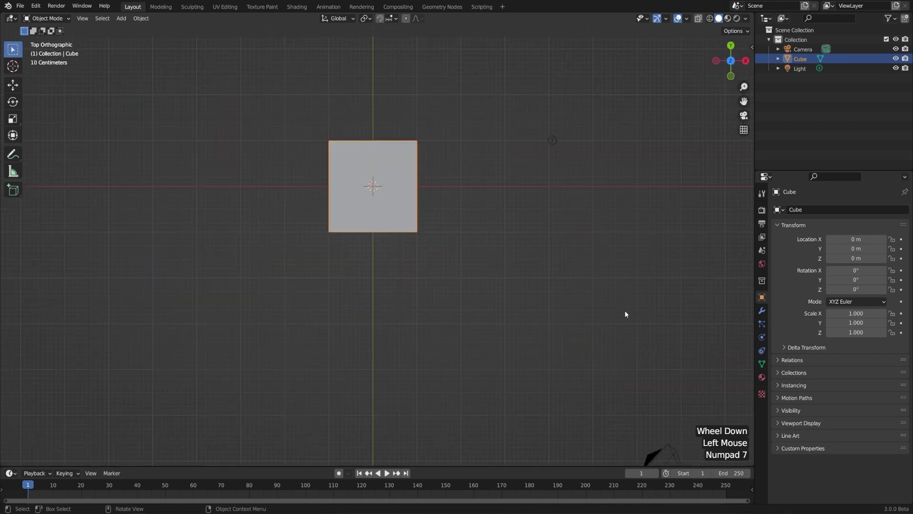
{"action": "middle_click_drag", "start_coordinate": [625, 313], "coordinate": [697, 119]}
{"action": "left_click", "coordinate": [731, 49]}
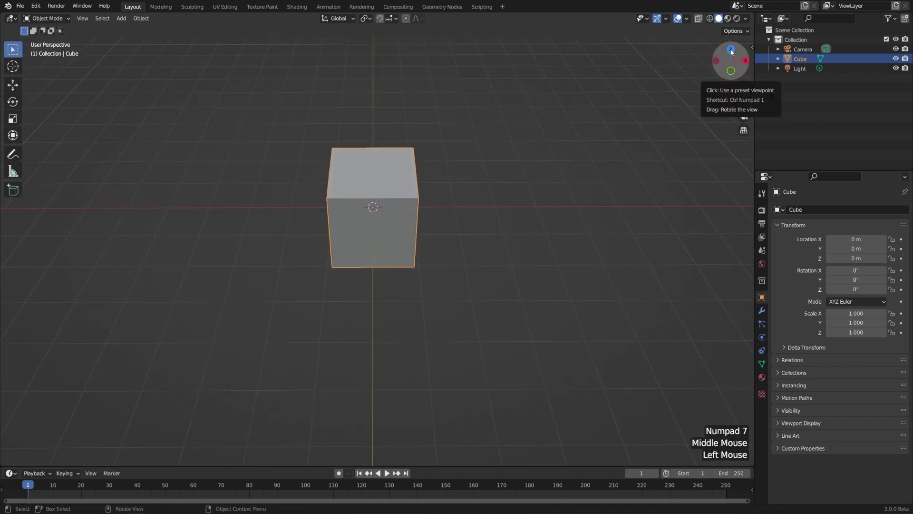
{"action": "left_click", "coordinate": [736, 49]}
{"action": "middle_click_drag", "start_coordinate": [615, 380], "coordinate": [606, 311]}
{"action": "scroll", "coordinate": [613, 317], "scroll_direction": "down", "scroll_amount": 1}
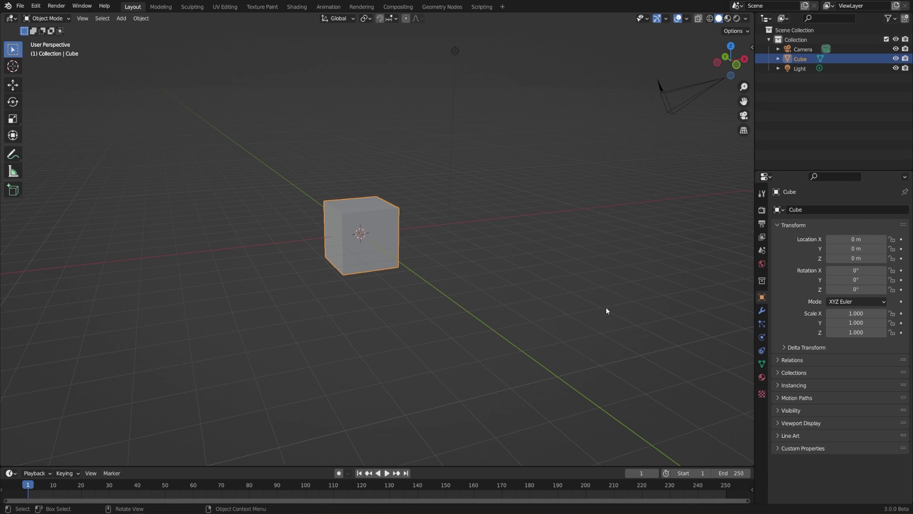
Frame the selected cube, zoom out from it and orbit to another side.
{"action": "key", "text": "grave"}
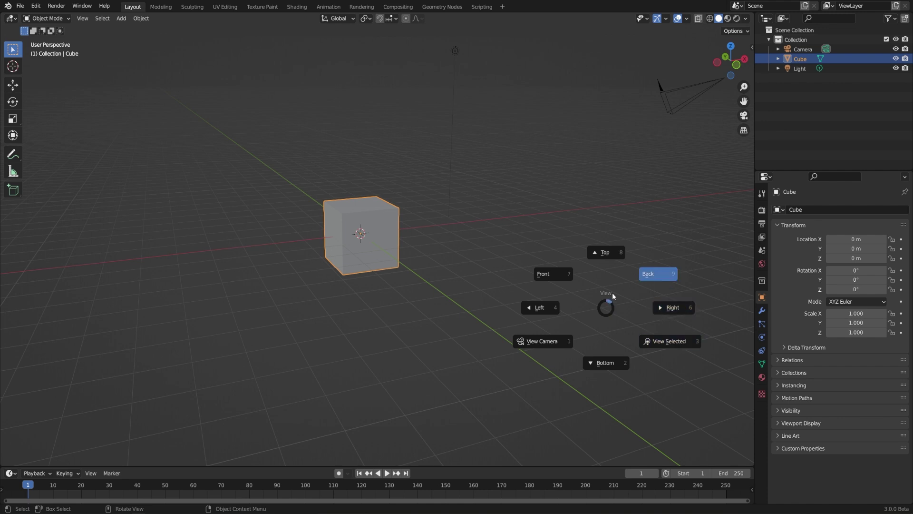
{"action": "left_click", "coordinate": [668, 341]}
{"action": "scroll", "coordinate": [668, 340], "scroll_direction": "down", "scroll_amount": 6}
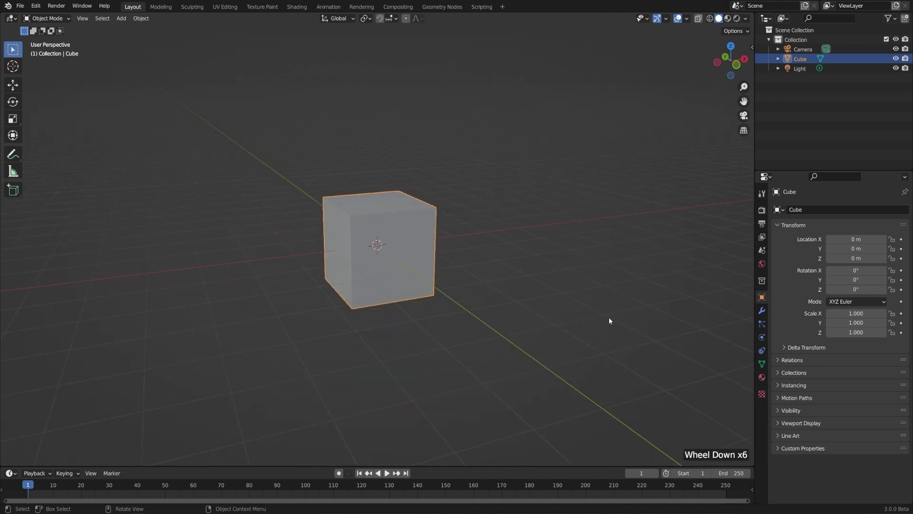
{"action": "middle_click_drag", "start_coordinate": [549, 284], "coordinate": [629, 290]}
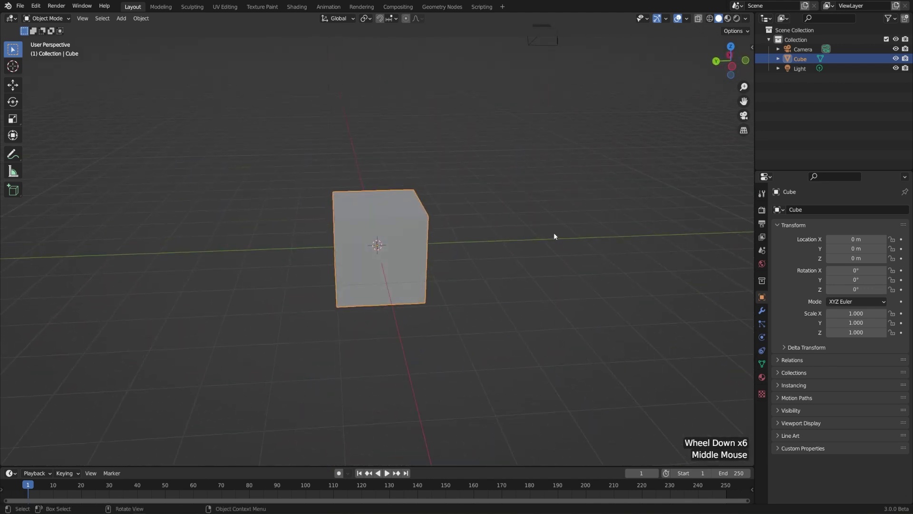
Switch the viewport to the right, bottom and top orthographic views one after another.
{"action": "key", "text": "grave"}
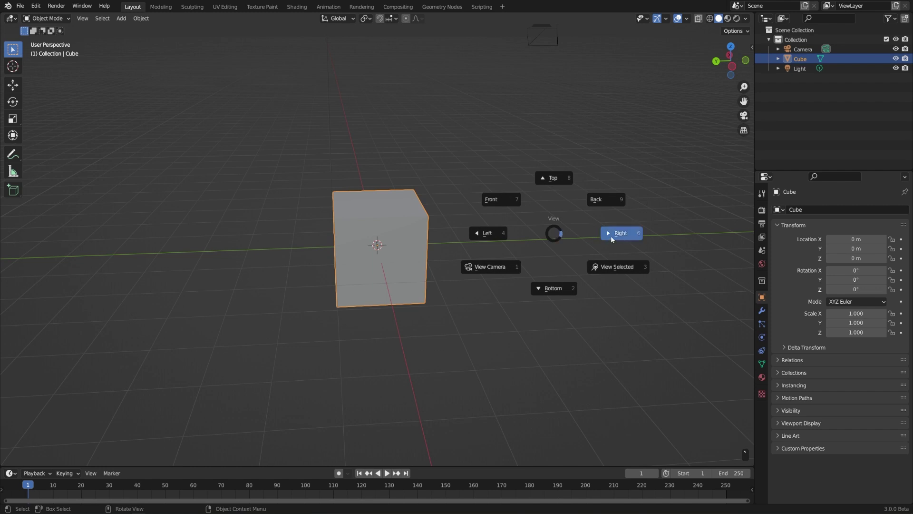
{"action": "left_click", "coordinate": [611, 238]}
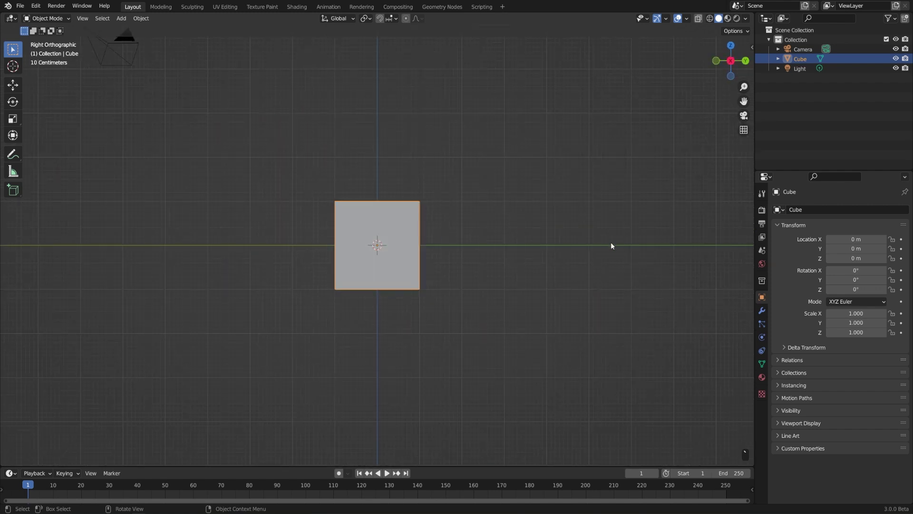
{"action": "key", "text": "grave"}
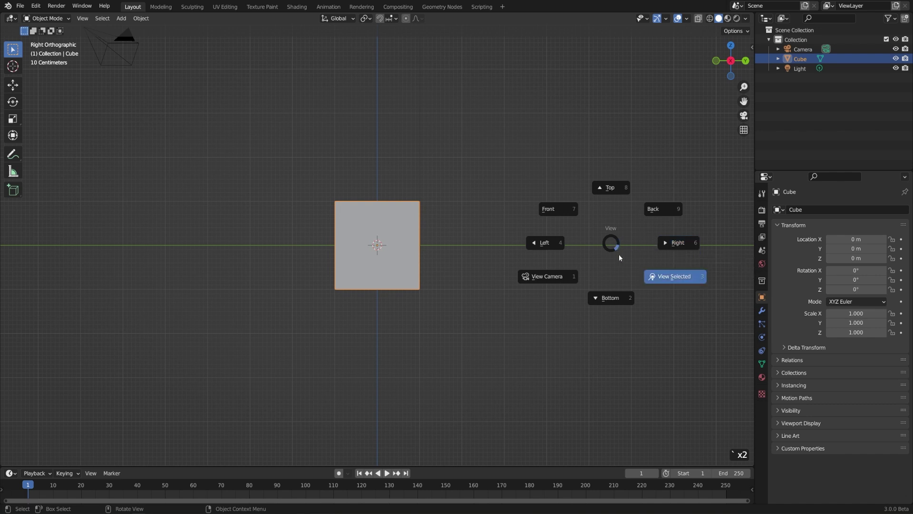
{"action": "left_click", "coordinate": [613, 299]}
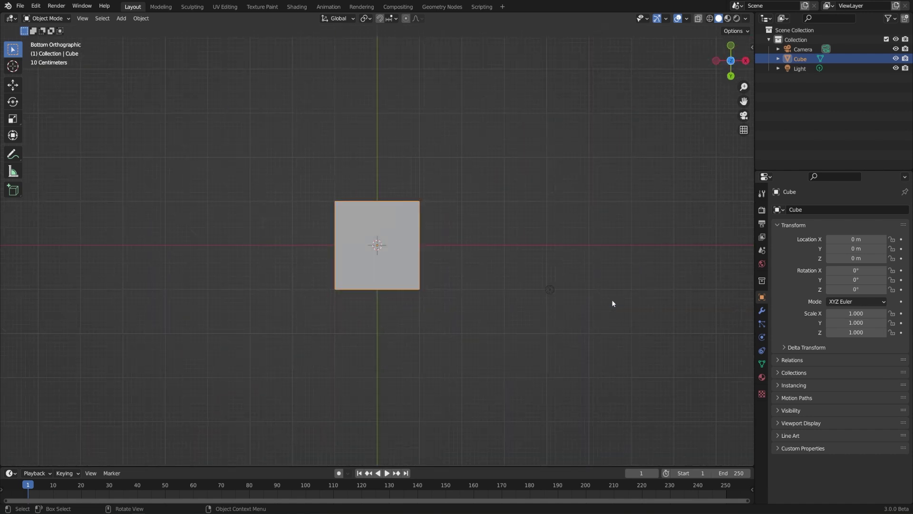
{"action": "key", "text": "grave"}
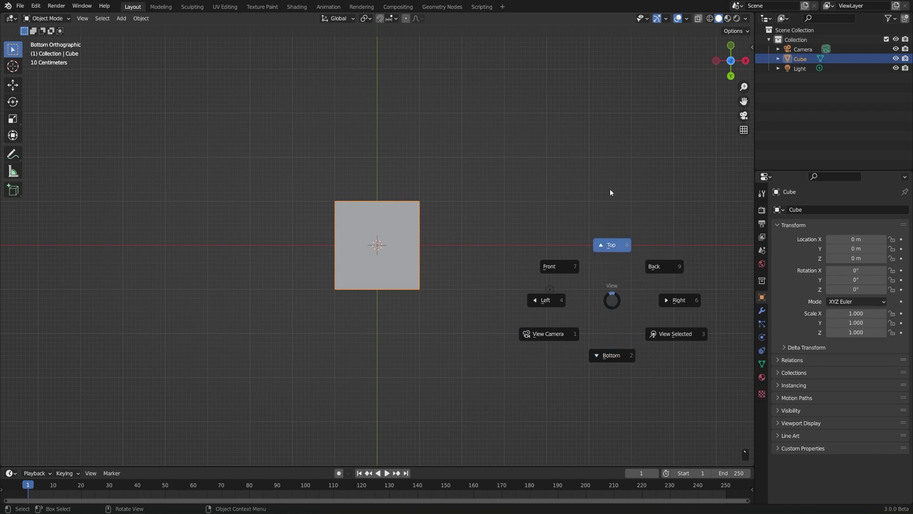
{"action": "left_click", "coordinate": [609, 204]}
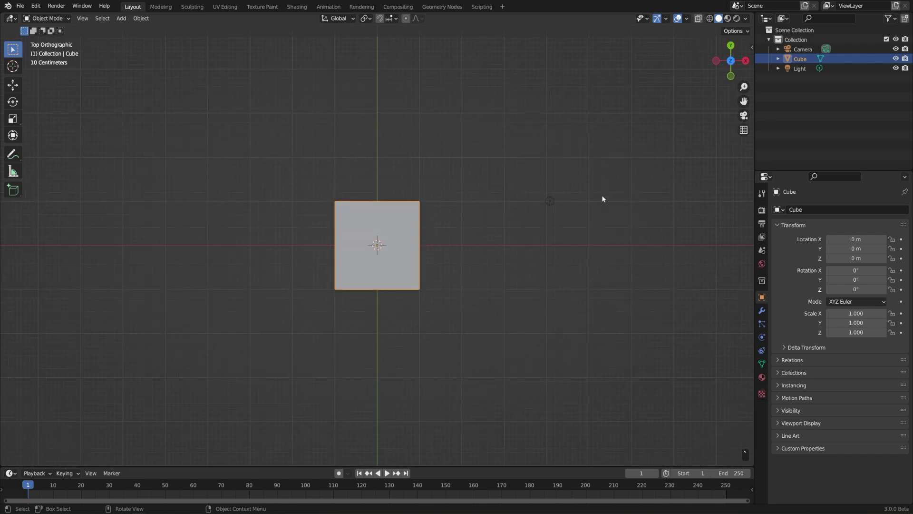
Alternate between the left and right preset views of the cube, ending in the bottom orthographic view.
{"action": "key", "text": "grave"}
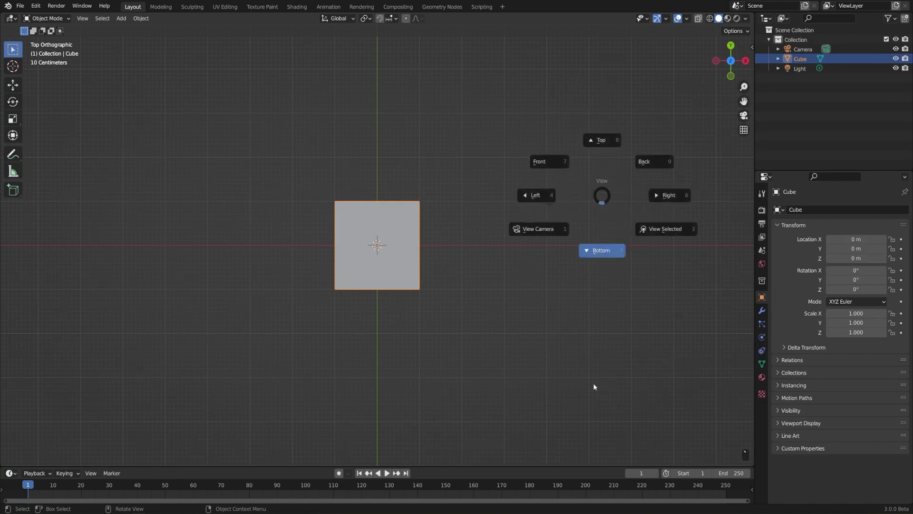
{"action": "left_click", "coordinate": [534, 204]}
{"action": "key", "text": "grave"}
{"action": "left_click", "coordinate": [645, 311]}
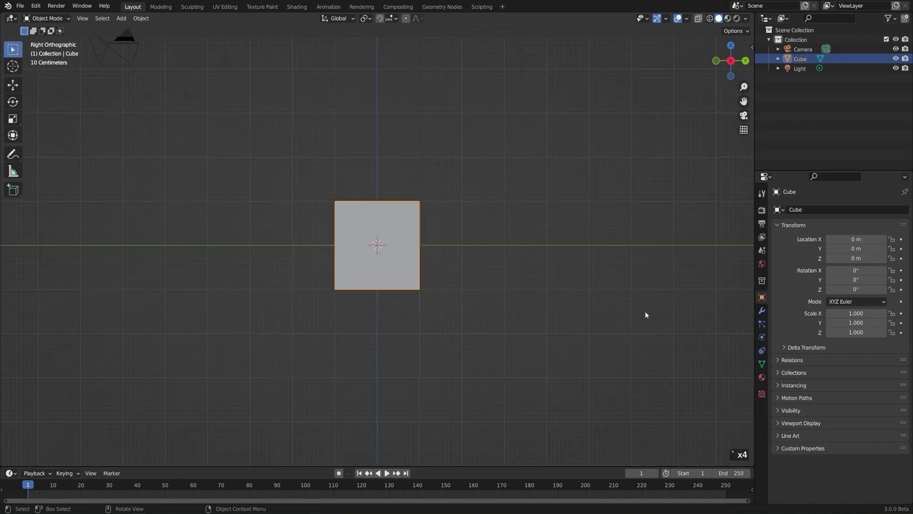
{"action": "key", "text": "grave"}
{"action": "left_click", "coordinate": [481, 293]}
{"action": "key", "text": "grave"}
{"action": "left_click", "coordinate": [583, 289]}
{"action": "key", "text": "grave"}
{"action": "left_click", "coordinate": [572, 273]}
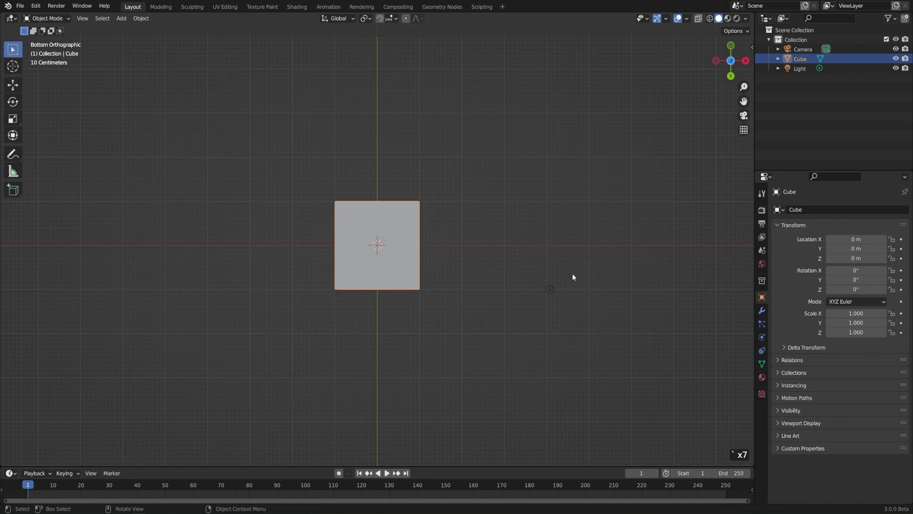
Orbit out of the bottom view, switch to the front orthographic view, and orbit to a perspective angle on the cube.
{"action": "mouse_move", "coordinate": [572, 273]}
{"action": "middle_mouse_down"}
{"action": "mouse_move", "coordinate": [655, 171]}
{"action": "mouse_move", "coordinate": [571, 233]}
{"action": "mouse_move", "coordinate": [579, 266]}
{"action": "middle_mouse_up"}
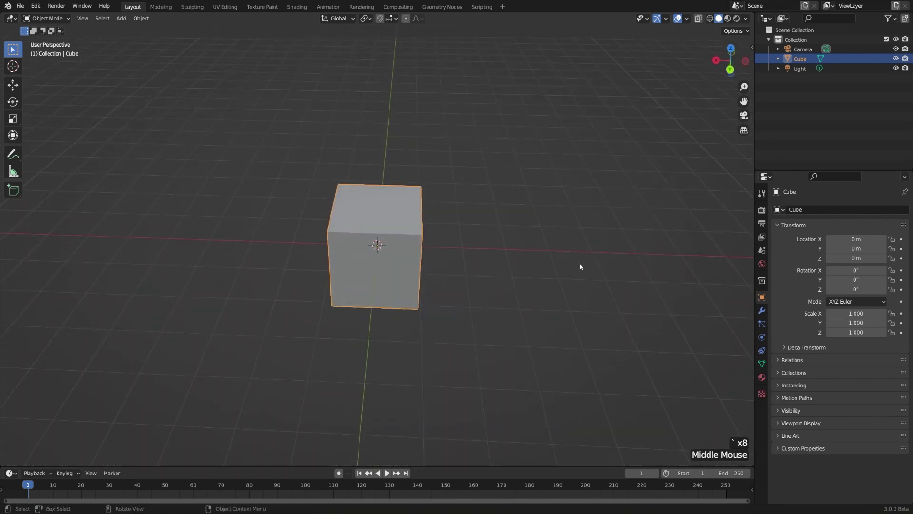
{"action": "key", "text": "KP_1"}
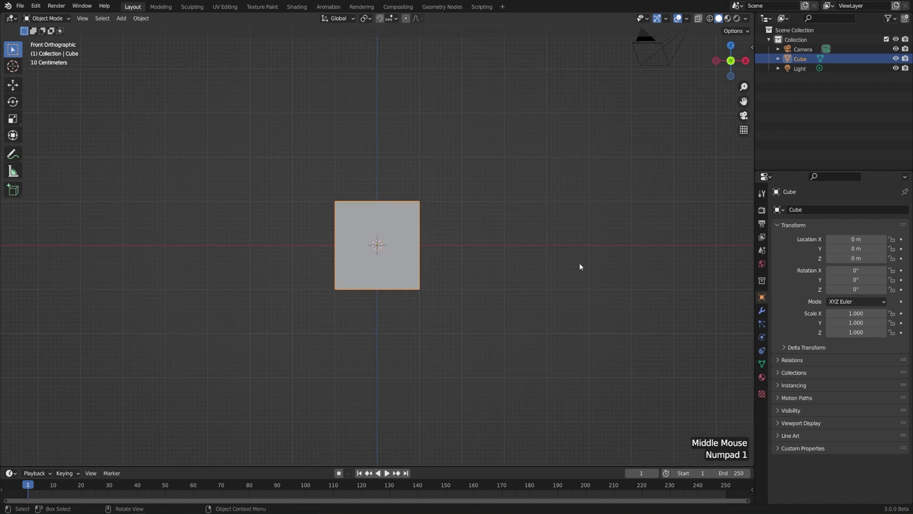
{"action": "middle_click_drag", "start_coordinate": [622, 230], "coordinate": [578, 244]}
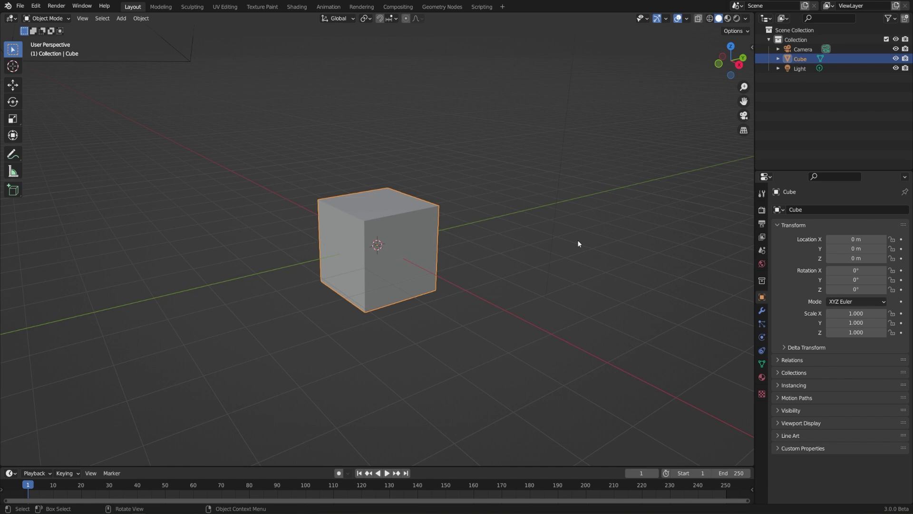
Enable Emulate 3 Button Mouse in the input preferences and try orbiting the view around the cube.
{"action": "left_click", "coordinate": [36, 4]}
{"action": "left_click", "coordinate": [62, 142]}
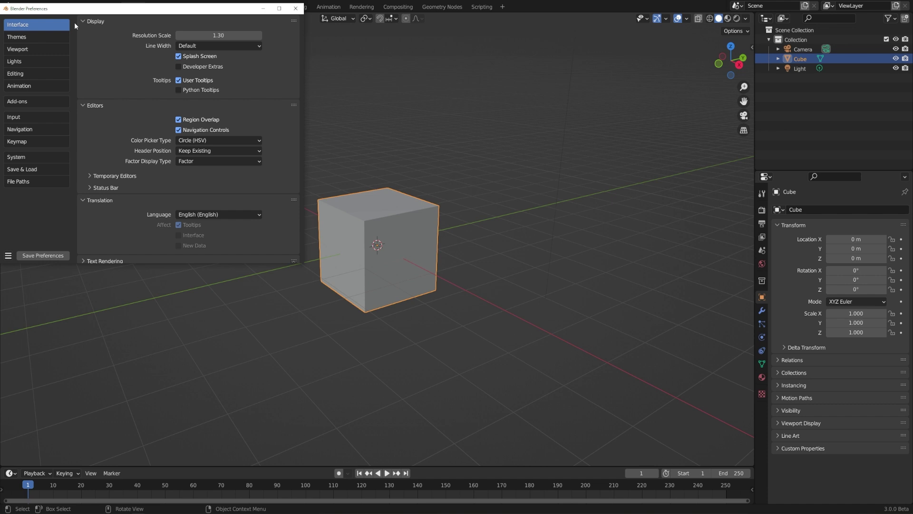
{"action": "left_click", "coordinate": [52, 119]}
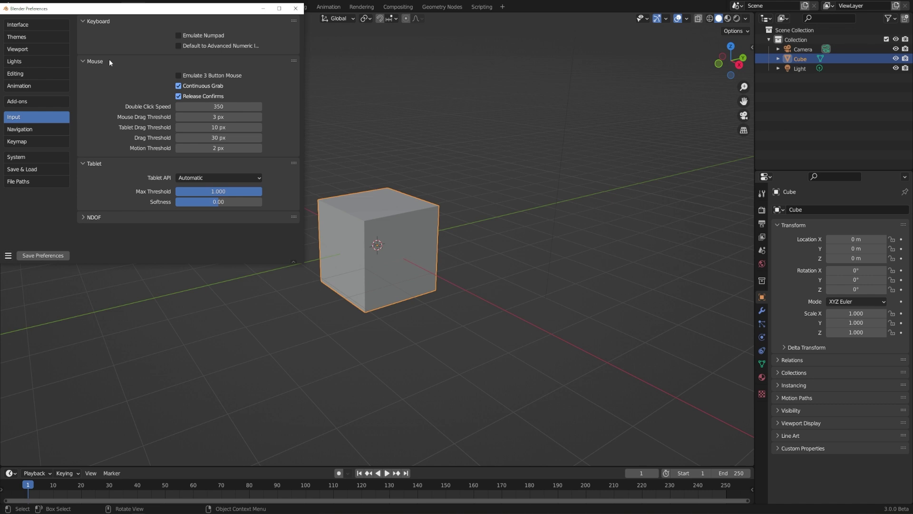
{"action": "left_click", "coordinate": [216, 75]}
{"action": "left_click", "coordinate": [262, 8]}
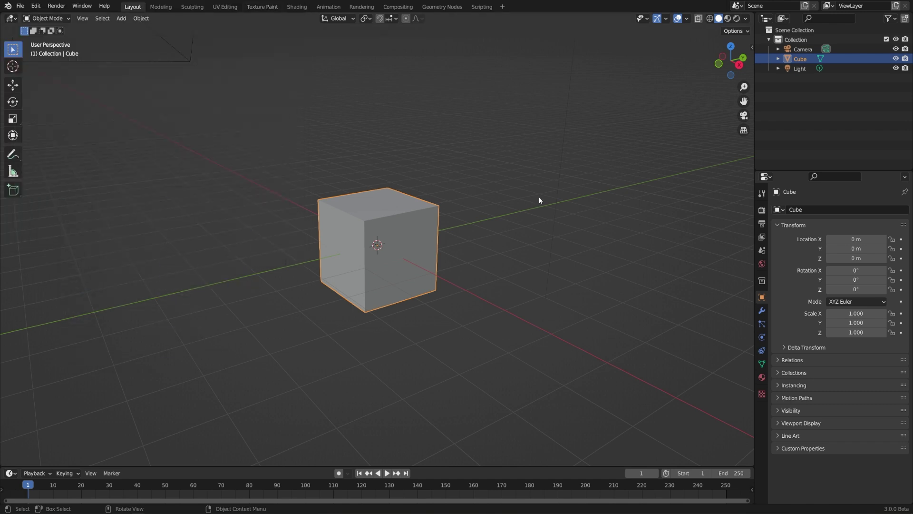
{"action": "mouse_move", "coordinate": [529, 208]}
{"action": "middle_mouse_down"}
{"action": "mouse_move", "coordinate": [503, 224]}
{"action": "mouse_move", "coordinate": [569, 224]}
{"action": "mouse_move", "coordinate": [532, 219]}
{"action": "middle_mouse_up"}
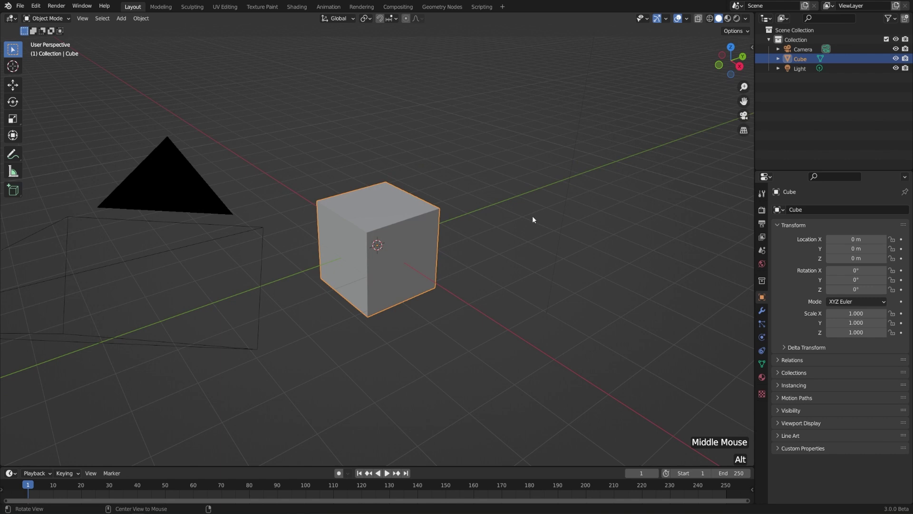
{"action": "mouse_move", "coordinate": [532, 219]}
{"action": "middle_mouse_down"}
{"action": "mouse_move", "coordinate": [485, 243]}
{"action": "mouse_move", "coordinate": [509, 212]}
{"action": "mouse_move", "coordinate": [497, 230]}
{"action": "mouse_move", "coordinate": [528, 230]}
{"action": "mouse_move", "coordinate": [531, 220]}
{"action": "mouse_move", "coordinate": [588, 279]}
{"action": "mouse_move", "coordinate": [559, 227]}
{"action": "mouse_move", "coordinate": [670, 189]}
{"action": "mouse_move", "coordinate": [539, 322]}
{"action": "mouse_move", "coordinate": [658, 199]}
{"action": "mouse_move", "coordinate": [530, 210]}
{"action": "mouse_move", "coordinate": [550, 265]}
{"action": "mouse_move", "coordinate": [546, 383]}
{"action": "mouse_move", "coordinate": [546, 198]}
{"action": "mouse_move", "coordinate": [542, 328]}
{"action": "mouse_move", "coordinate": [545, 220]}
{"action": "middle_mouse_up"}
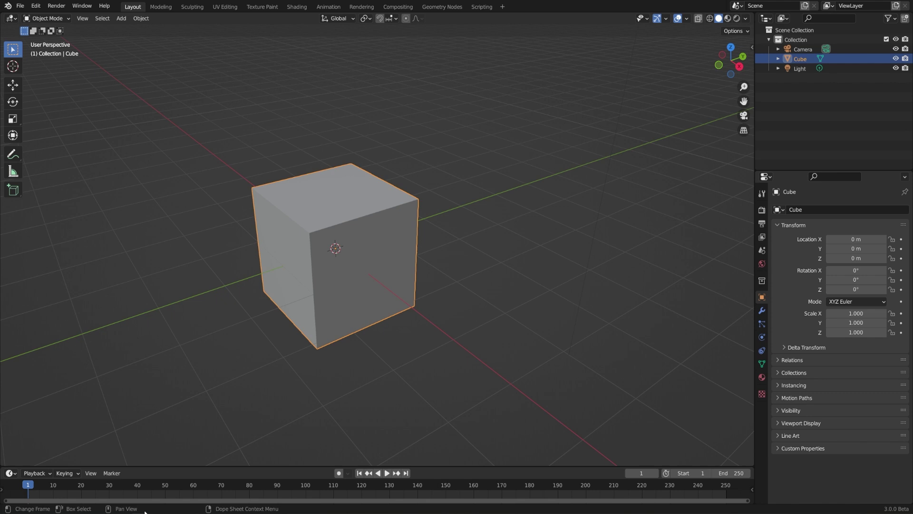
Disable Emulate 3 Button Mouse in the input preferences and save the preferences.
{"action": "key", "text": "ctrl+comma"}
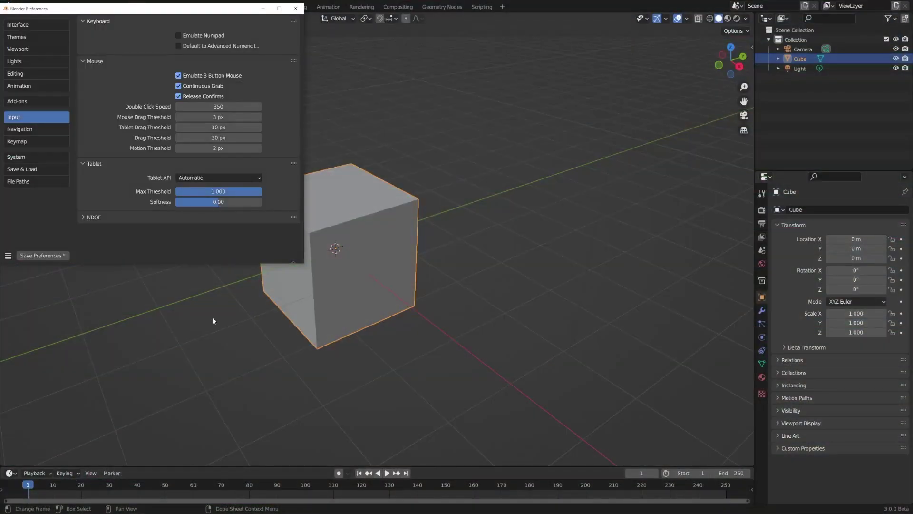
{"action": "left_click", "coordinate": [231, 77]}
{"action": "left_click", "coordinate": [57, 256]}
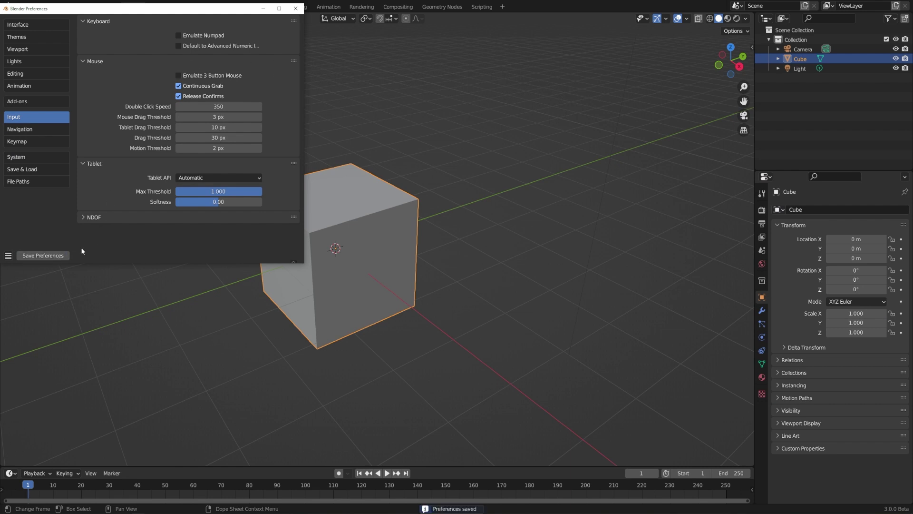
Toggle the Auto-Save Preferences option, leave it turned off, and close the preferences window.
{"action": "left_click", "coordinate": [8, 255]}
{"action": "left_click", "coordinate": [45, 244]}
{"action": "left_click", "coordinate": [8, 255]}
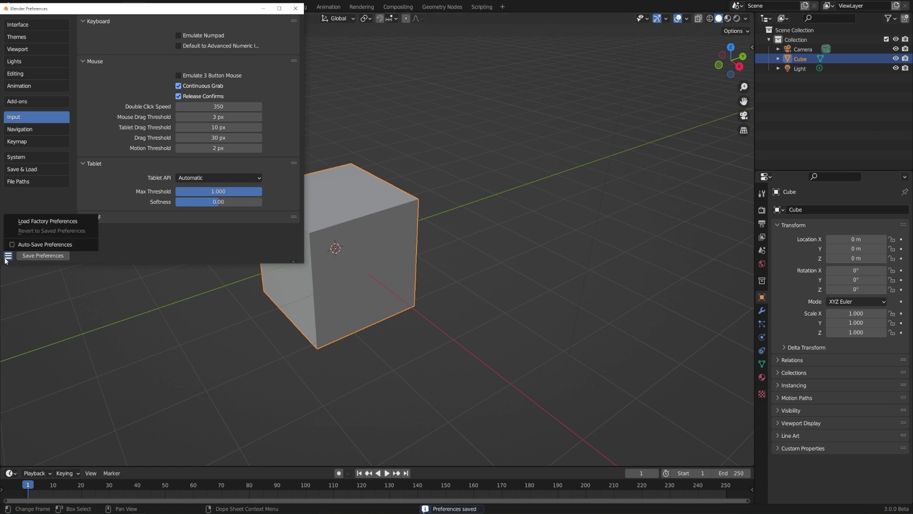
{"action": "left_click", "coordinate": [50, 245]}
{"action": "left_click", "coordinate": [8, 256]}
{"action": "left_click", "coordinate": [44, 245]}
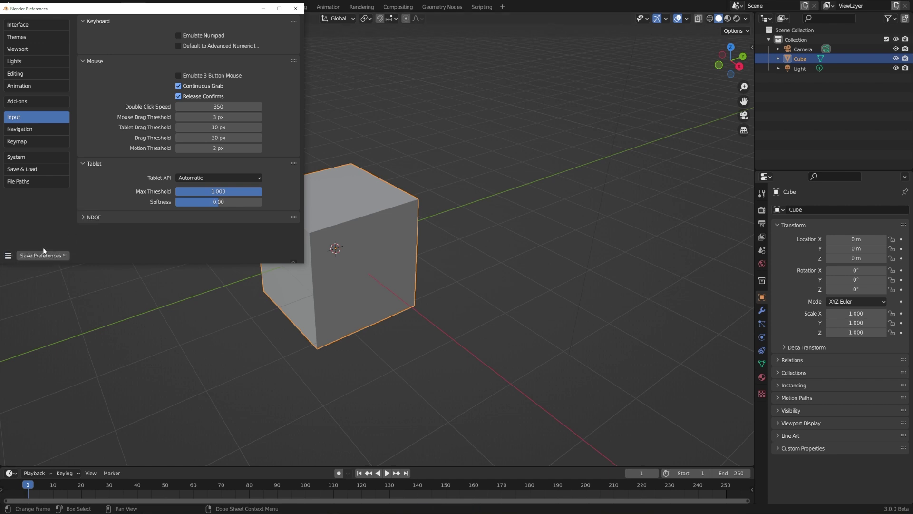
{"action": "left_click", "coordinate": [295, 8]}
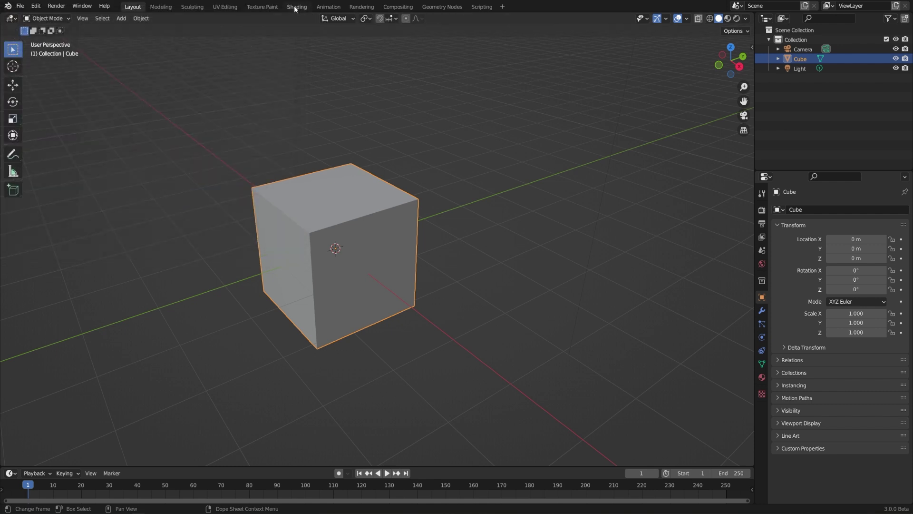